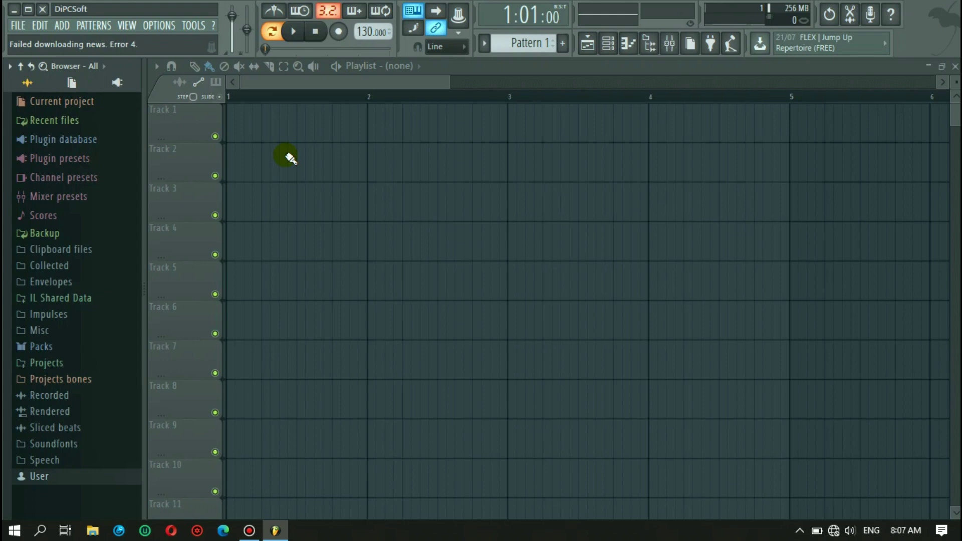
- Expand the User kits folder, scroll down past KTL, and minimize FL Studio
{"action": "left_click", "coordinate": [60, 475]}
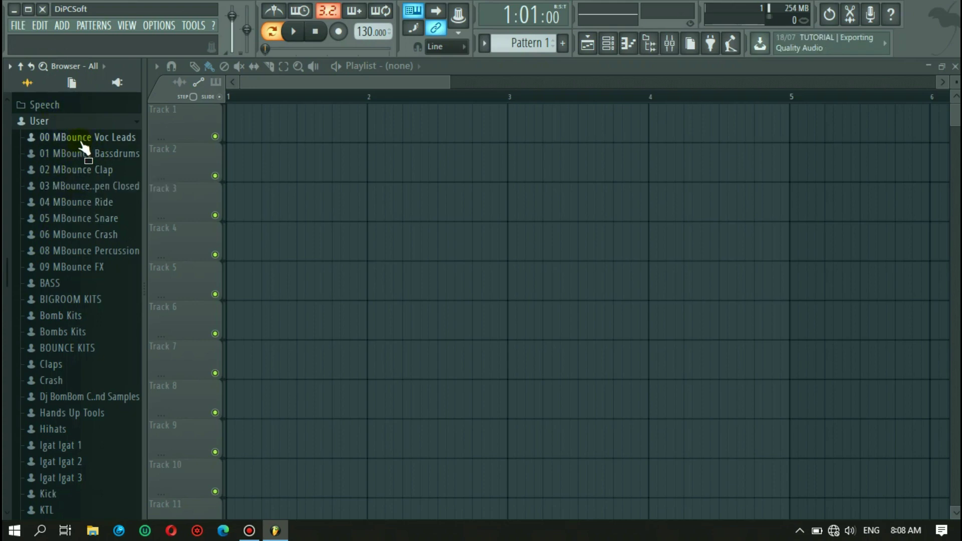
{"action": "scroll", "coordinate": [89, 182], "scroll_direction": "down", "scroll_amount": 4}
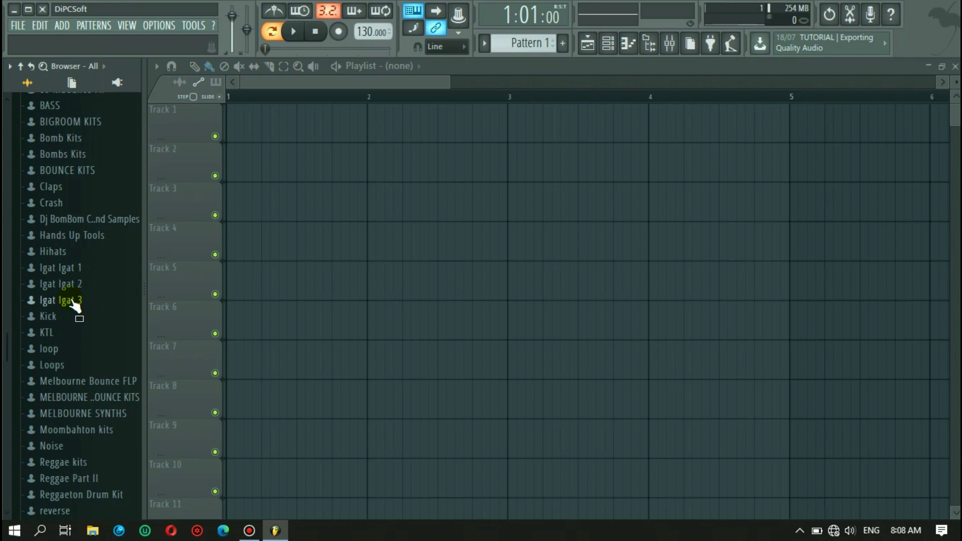
{"action": "scroll", "coordinate": [103, 371], "scroll_direction": "down", "scroll_amount": 3}
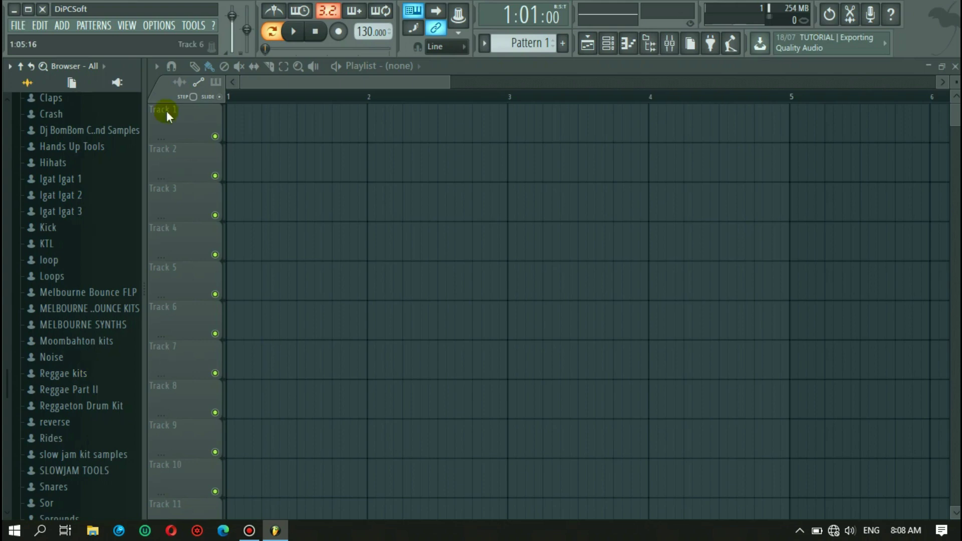
{"action": "left_click", "coordinate": [15, 10]}
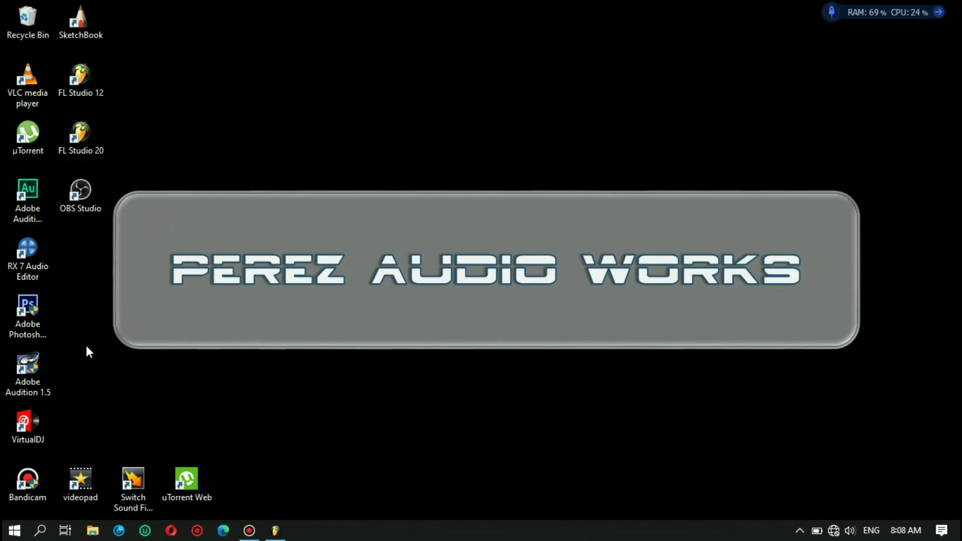
- Launch VirtualDJ from the desktop, skip the account connection, and show the layout choices
{"action": "double_click", "coordinate": [35, 427]}
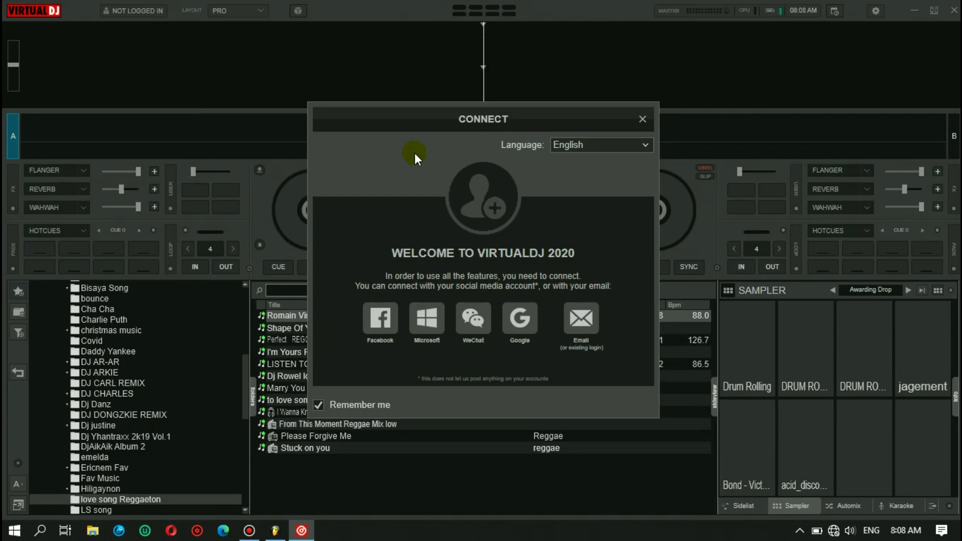
{"action": "left_click", "coordinate": [643, 121]}
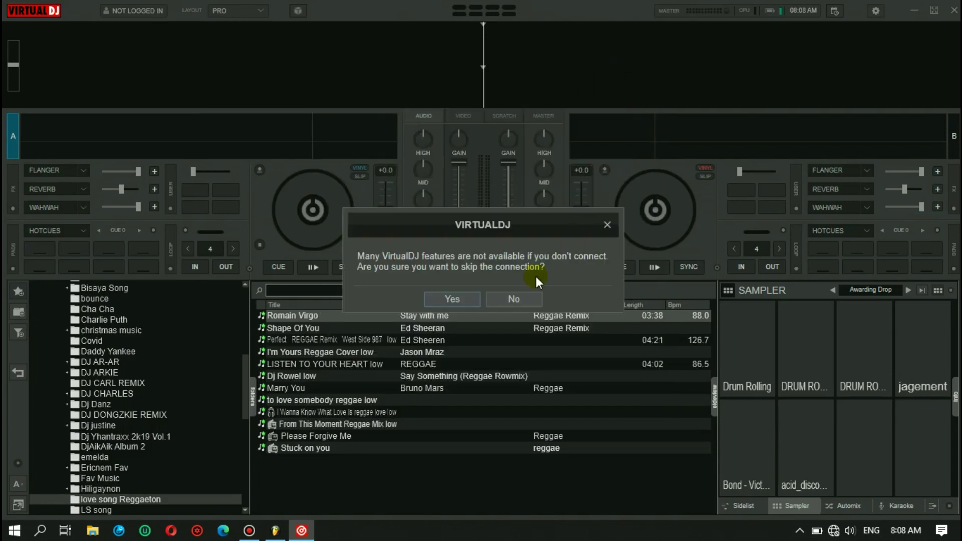
{"action": "left_click", "coordinate": [443, 298]}
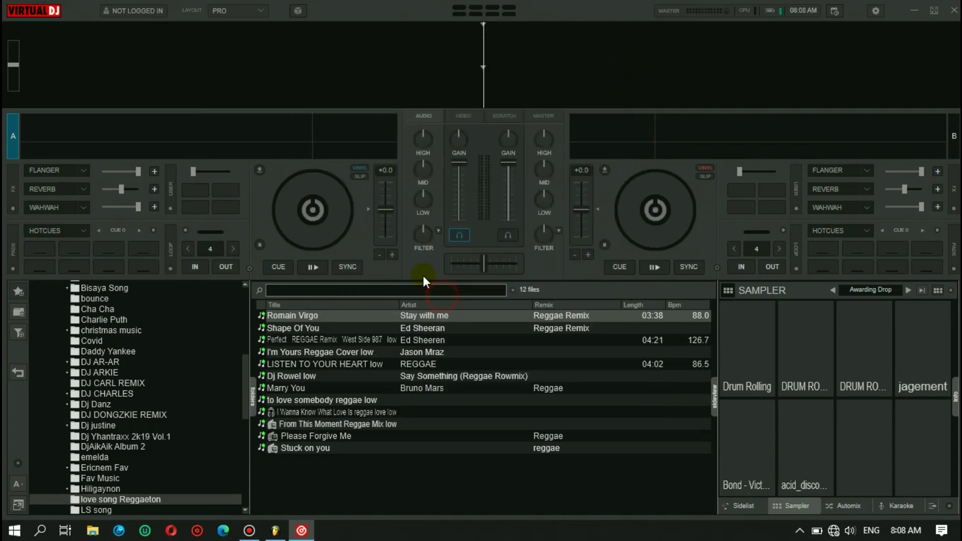
{"action": "left_click", "coordinate": [224, 10]}
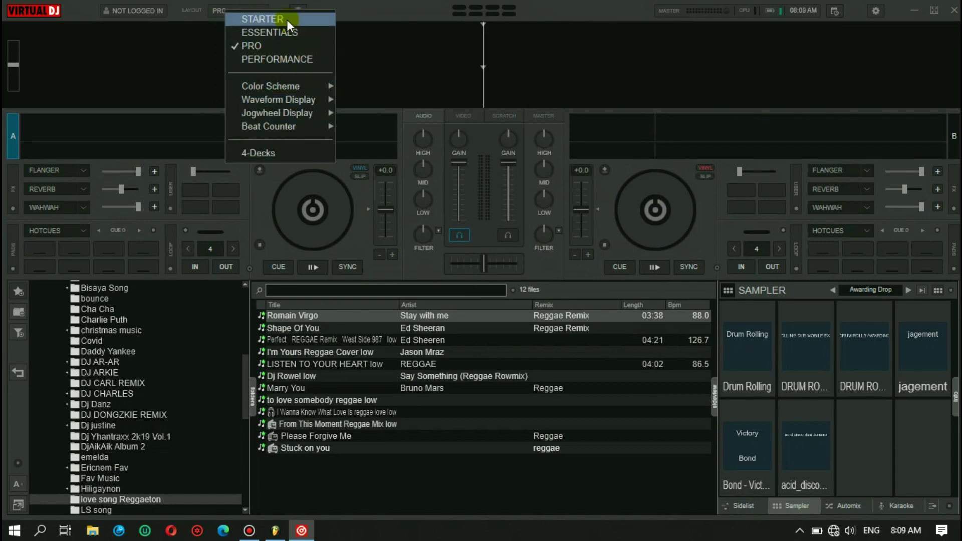
- Switch VirtualDJ to 4 decks and try the STARTER layout
{"action": "left_click", "coordinate": [275, 155]}
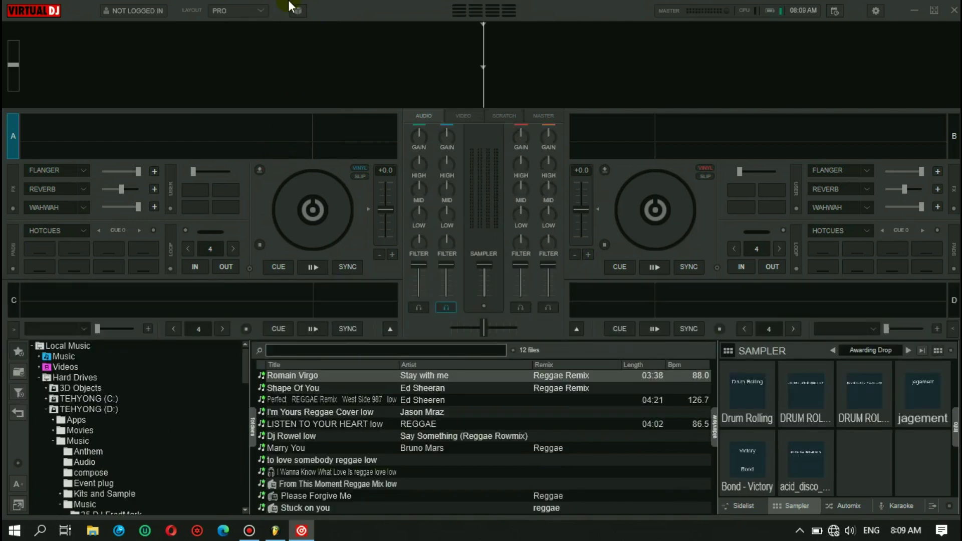
{"action": "left_click", "coordinate": [263, 10]}
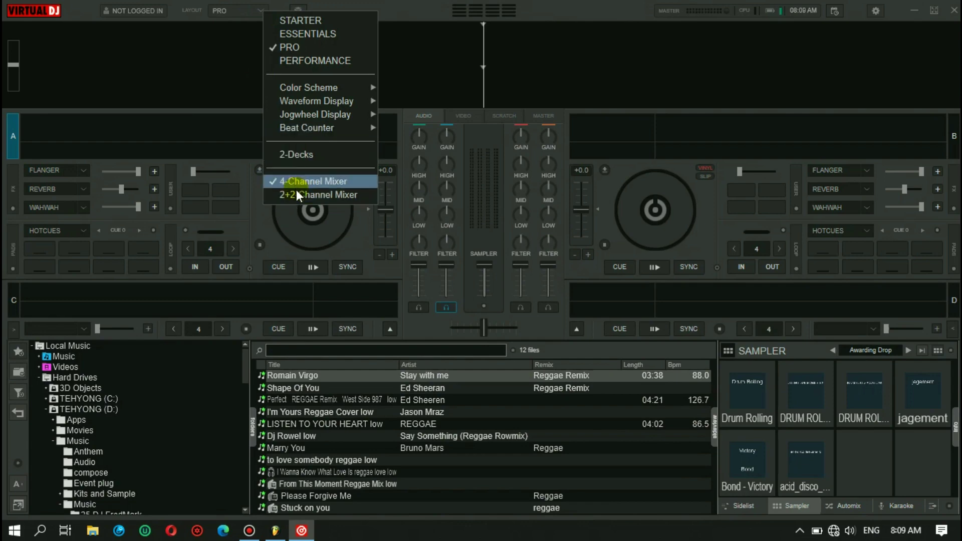
{"action": "mouse_move", "coordinate": [298, 113]}
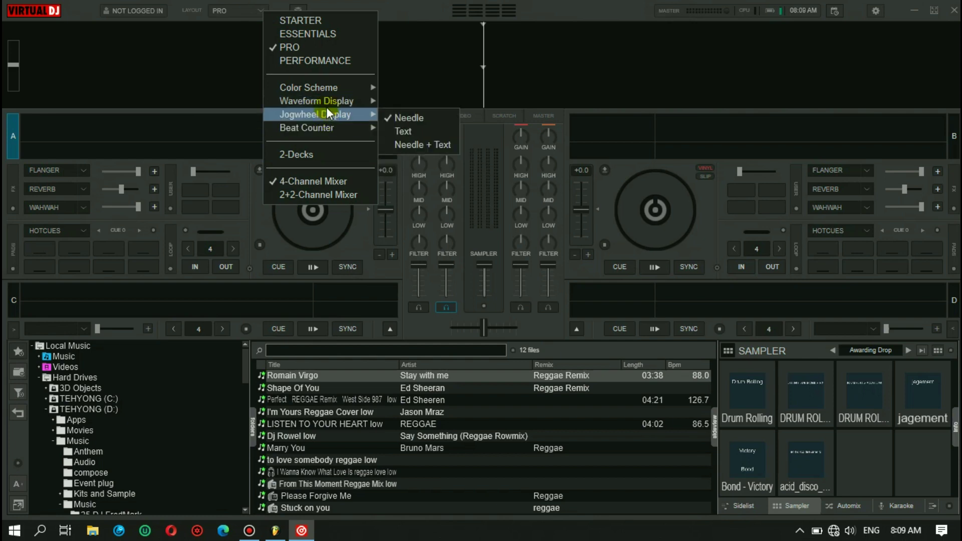
{"action": "left_click", "coordinate": [316, 20]}
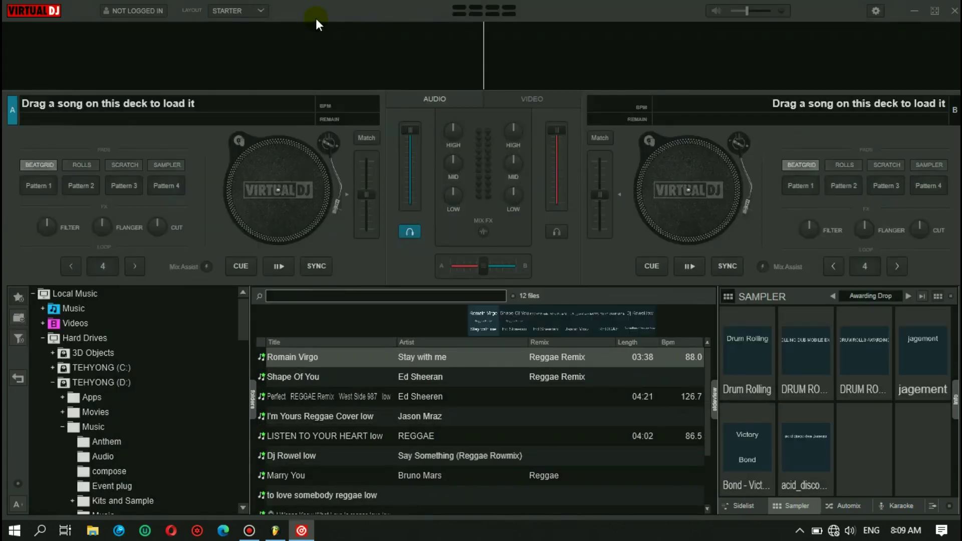
- Try the ESSENTIALS and PRO layouts, then settle on PERFORMANCE
{"action": "left_click", "coordinate": [263, 10]}
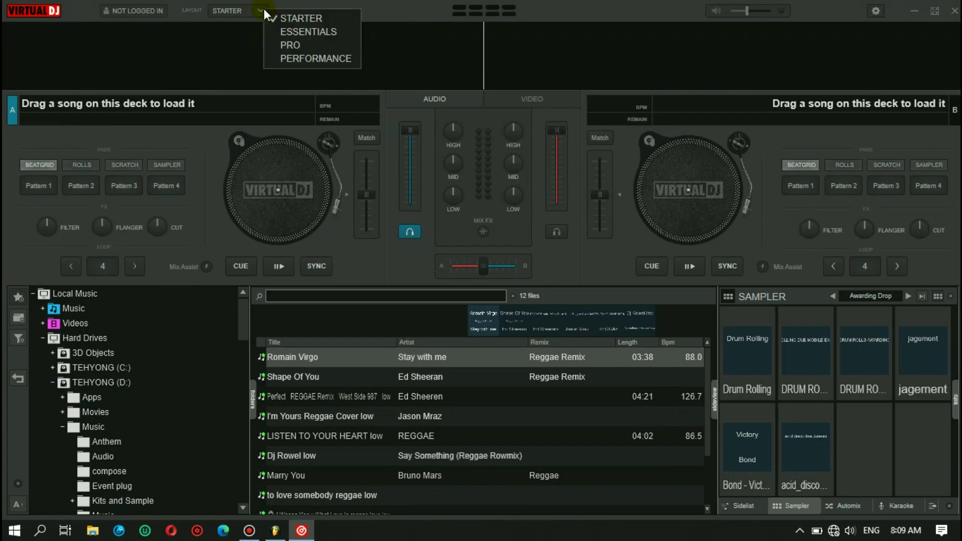
{"action": "left_click", "coordinate": [291, 32]}
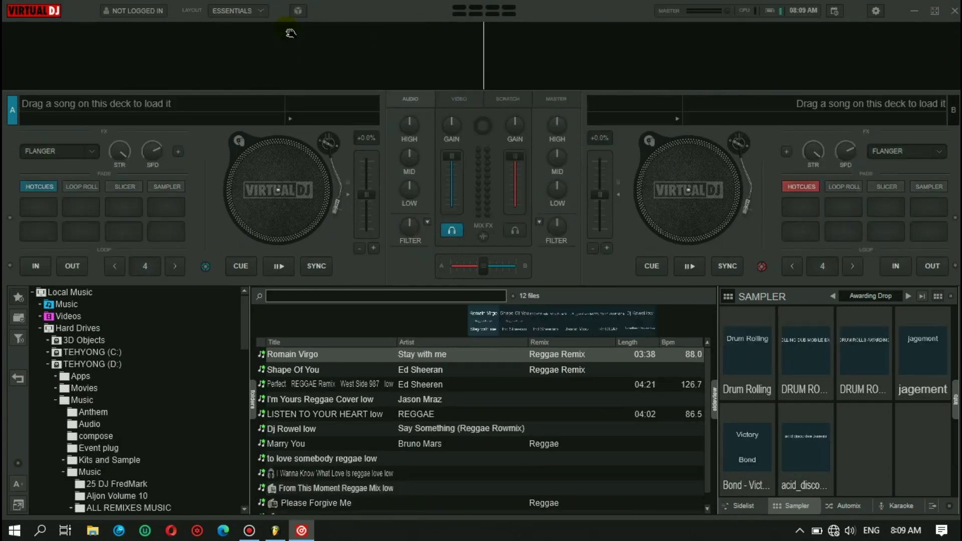
{"action": "left_click", "coordinate": [255, 10]}
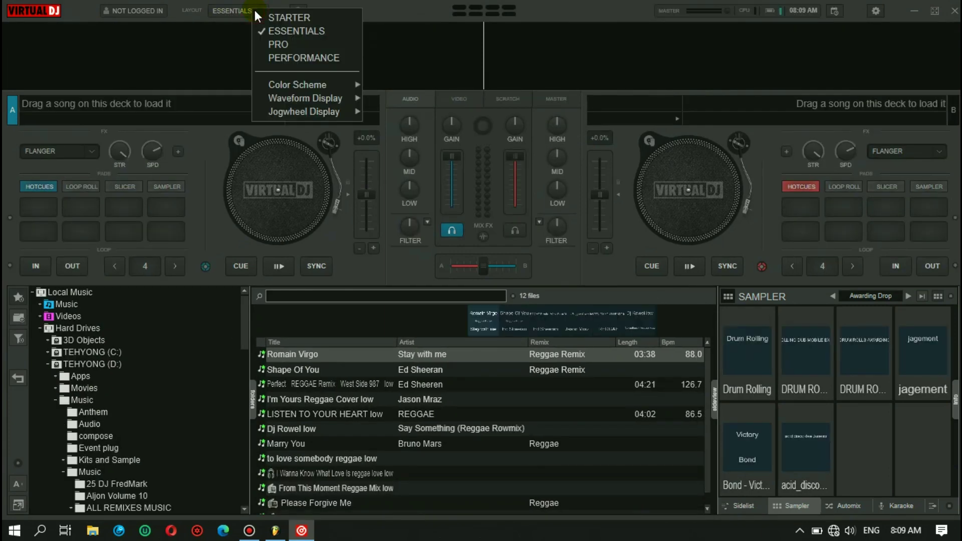
{"action": "left_click", "coordinate": [280, 45]}
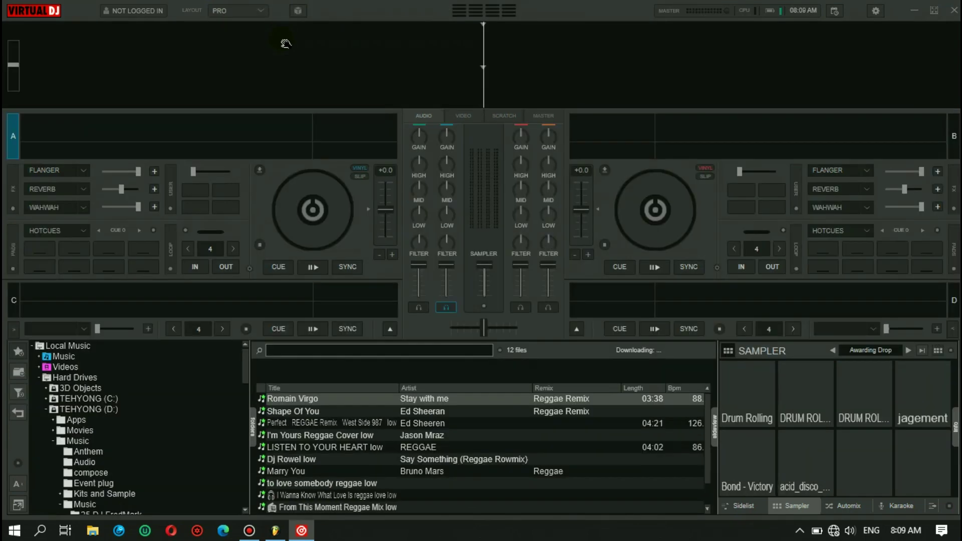
{"action": "left_click", "coordinate": [262, 11]}
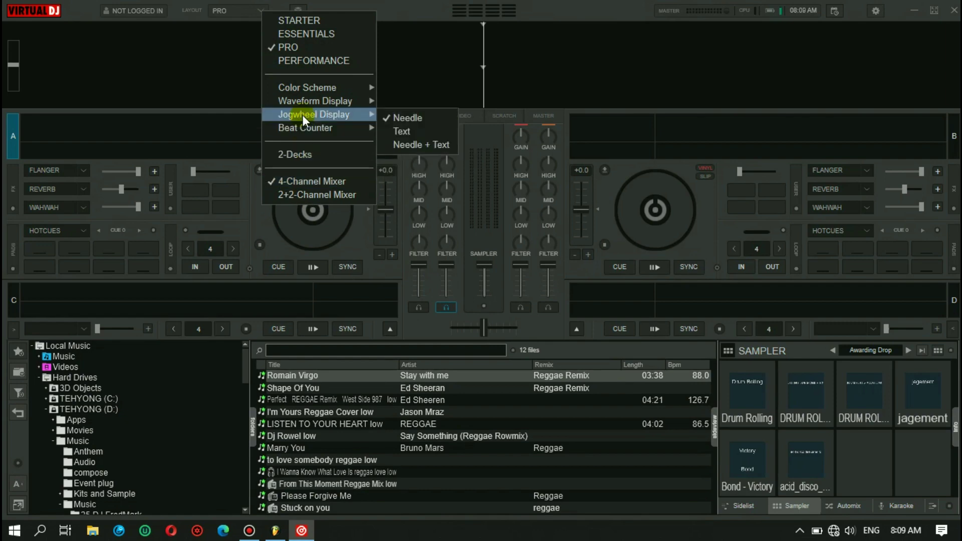
{"action": "left_click", "coordinate": [306, 58]}
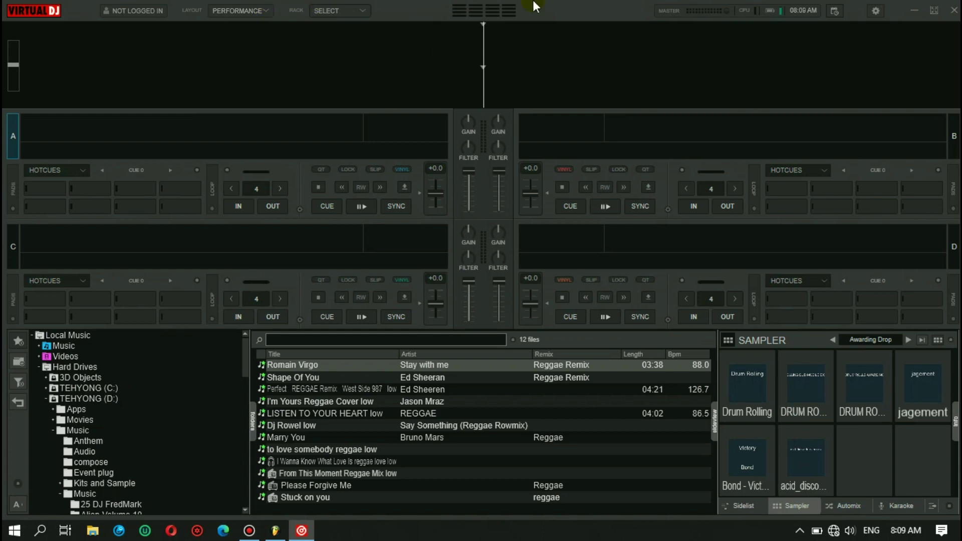
- Minimize VirtualDJ, bring FL Studio back, and close VirtualDJ
{"action": "left_click", "coordinate": [915, 11]}
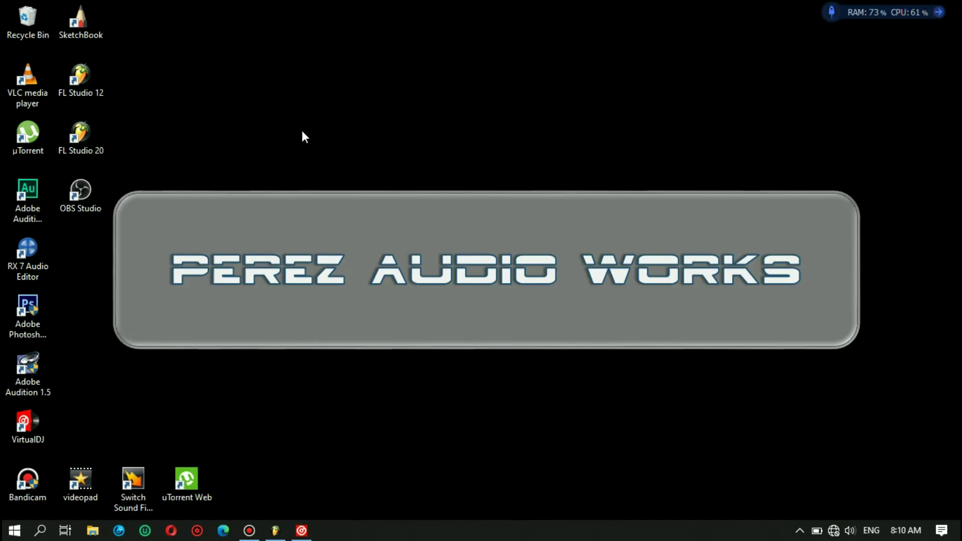
{"action": "left_click", "coordinate": [275, 531]}
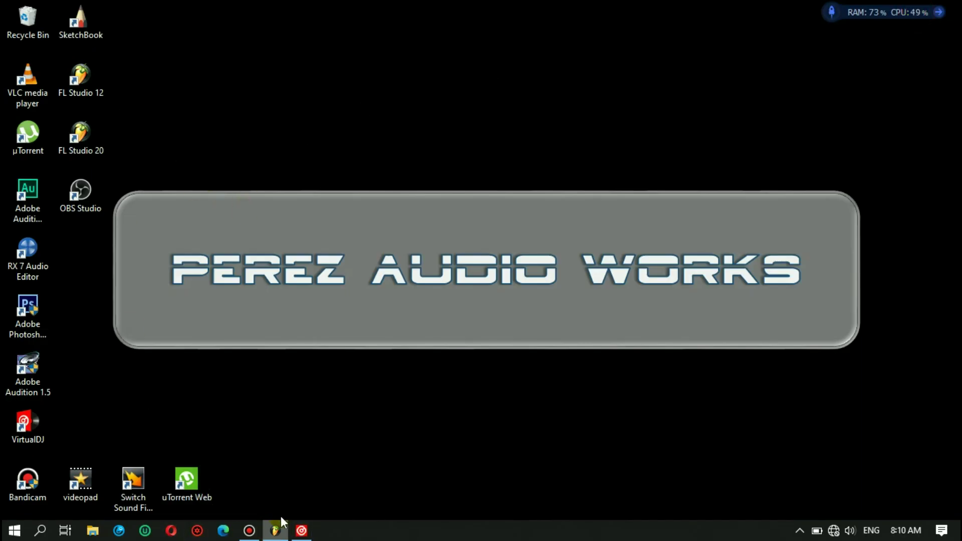
{"action": "mouse_move", "coordinate": [301, 531]}
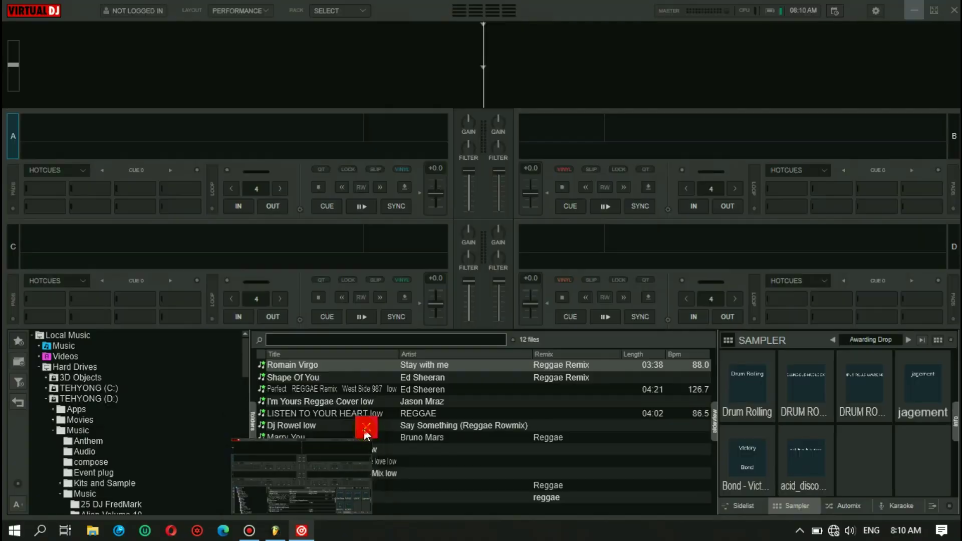
{"action": "left_click", "coordinate": [365, 427]}
- Scroll the Browser's User folders to KTL and expand it to list its samples
{"action": "scroll", "coordinate": [69, 347], "scroll_direction": "down", "scroll_amount": 5}
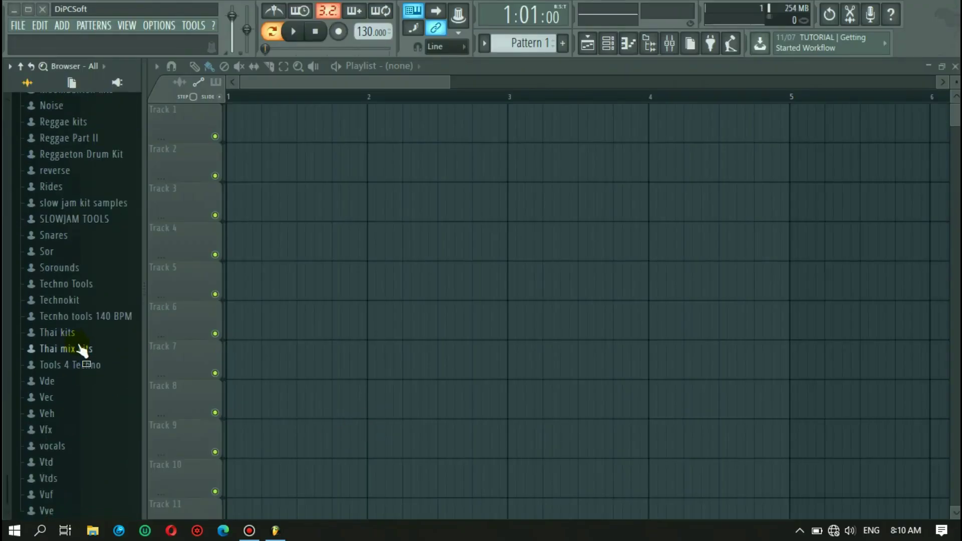
{"action": "scroll", "coordinate": [90, 310], "scroll_direction": "up", "scroll_amount": 4}
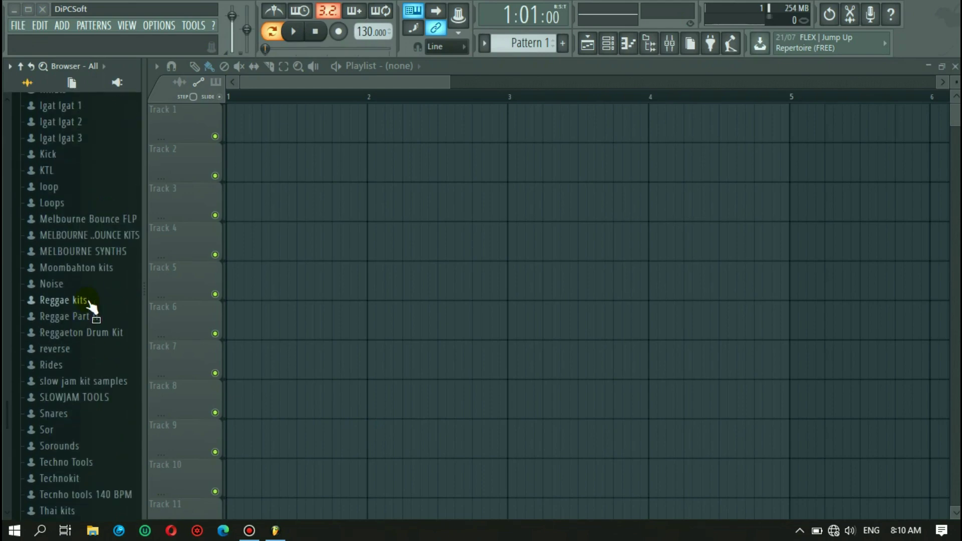
{"action": "scroll", "coordinate": [90, 306], "scroll_direction": "up", "scroll_amount": 2}
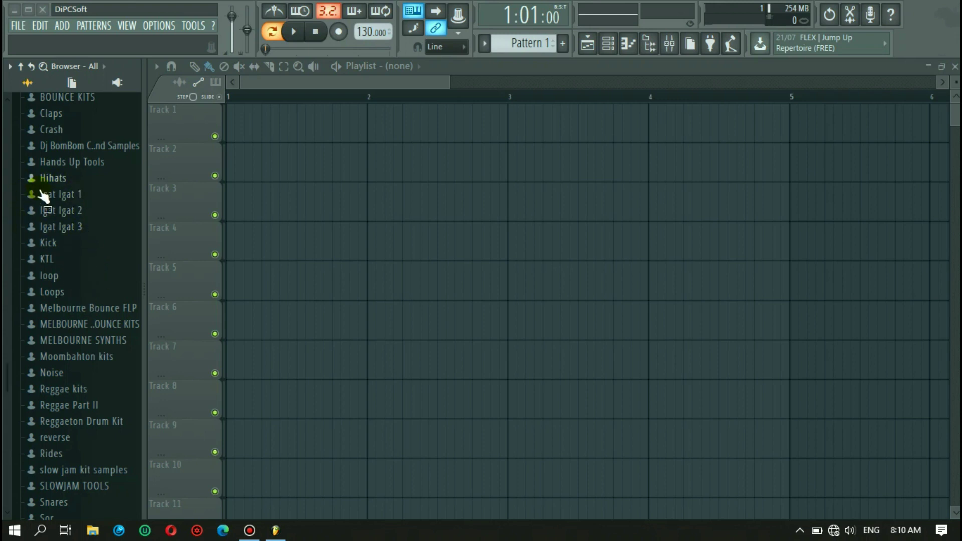
{"action": "scroll", "coordinate": [66, 199], "scroll_direction": "up", "scroll_amount": 2}
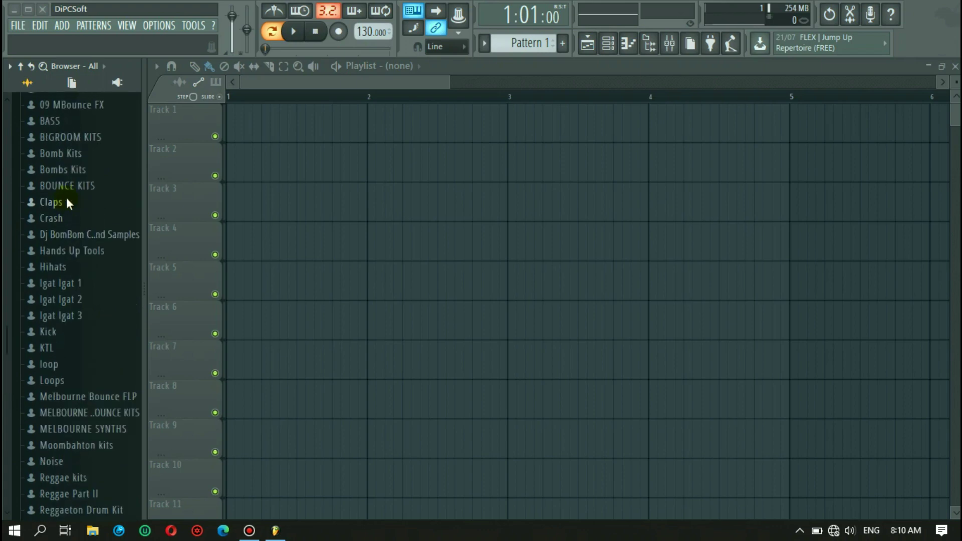
{"action": "scroll", "coordinate": [72, 208], "scroll_direction": "up", "scroll_amount": 2}
{"action": "scroll", "coordinate": [73, 212], "scroll_direction": "up", "scroll_amount": 2}
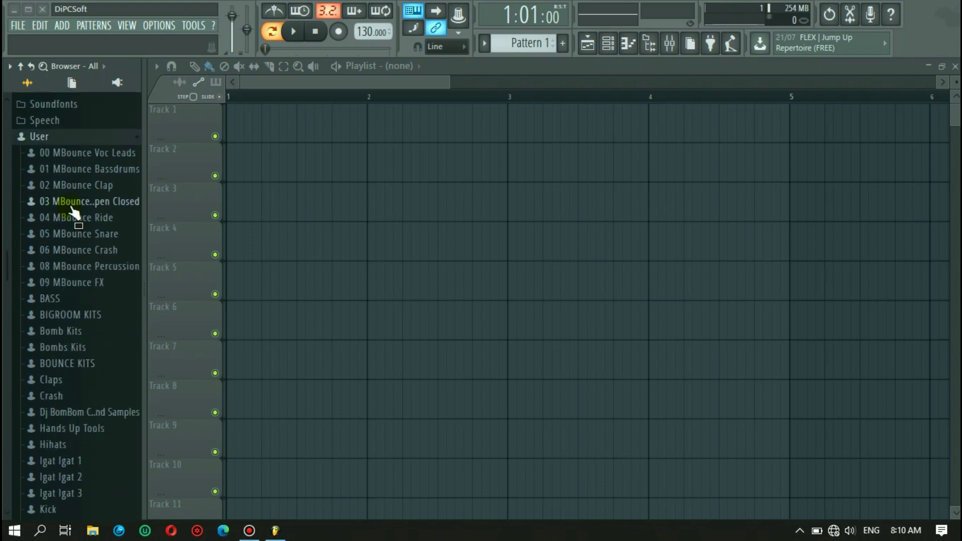
{"action": "left_click_drag", "start_coordinate": [75, 260], "coordinate": [99, 185]}
{"action": "scroll", "coordinate": [76, 323], "scroll_direction": "down", "scroll_amount": 4}
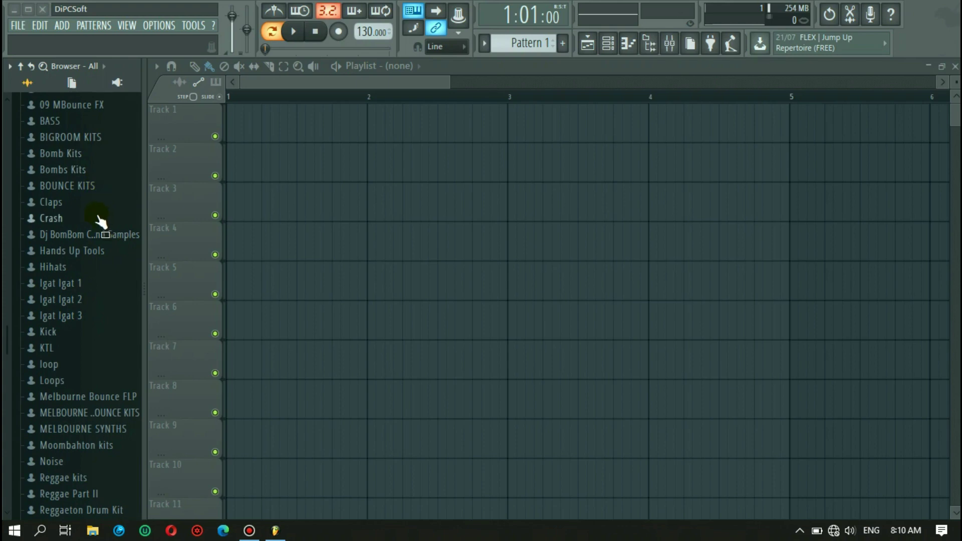
{"action": "scroll", "coordinate": [97, 326], "scroll_direction": "down", "scroll_amount": 4}
{"action": "left_click_drag", "start_coordinate": [94, 323], "coordinate": [58, 173]}
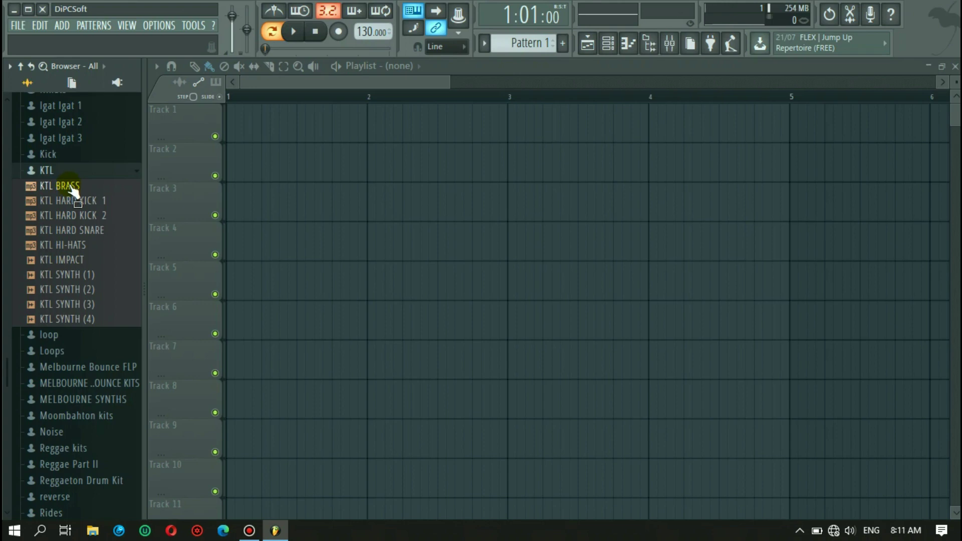
- Preview KTL BRASS several times at lower volume, then HARD KICK 1, HARD KICK 2 and HARD SNARE
{"action": "left_click", "coordinate": [70, 187]}
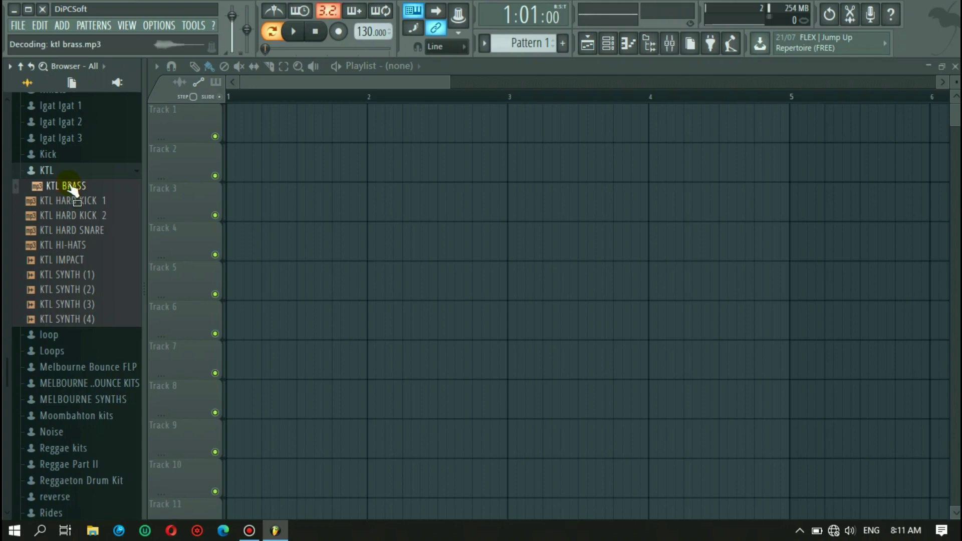
{"action": "key", "text": "XF86AudioLowerVolume"}
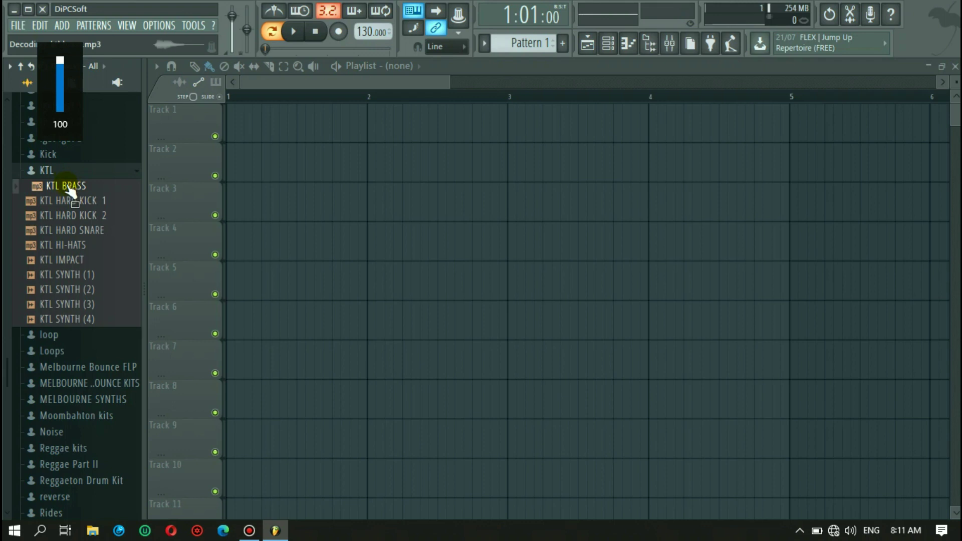
{"action": "left_click", "coordinate": [68, 188]}
{"action": "left_click", "coordinate": [69, 188]}
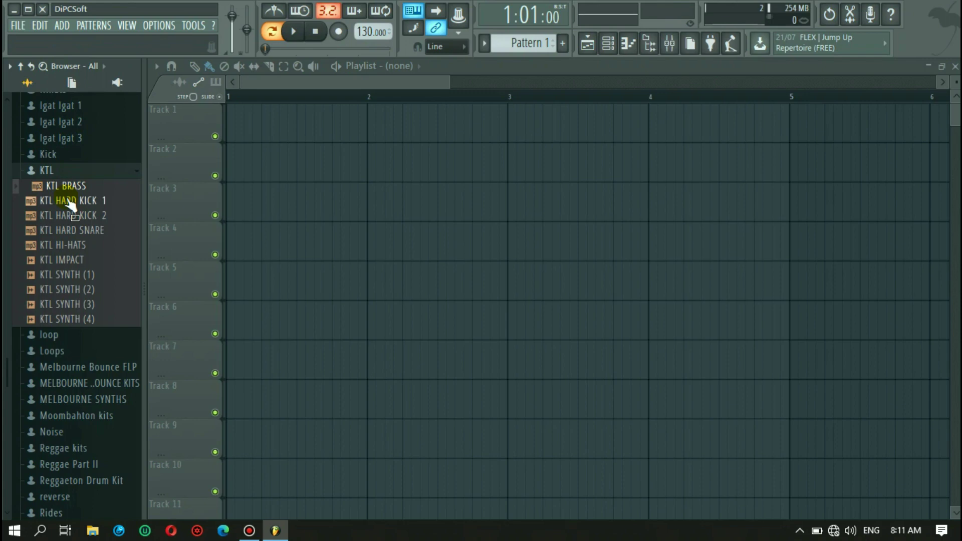
{"action": "left_click", "coordinate": [69, 202]}
{"action": "left_click", "coordinate": [67, 216]}
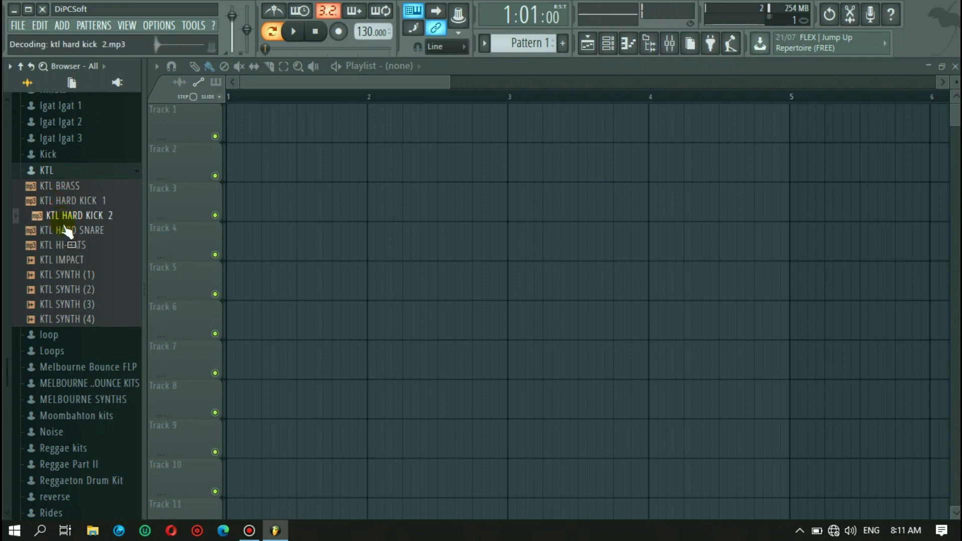
{"action": "left_click", "coordinate": [64, 229]}
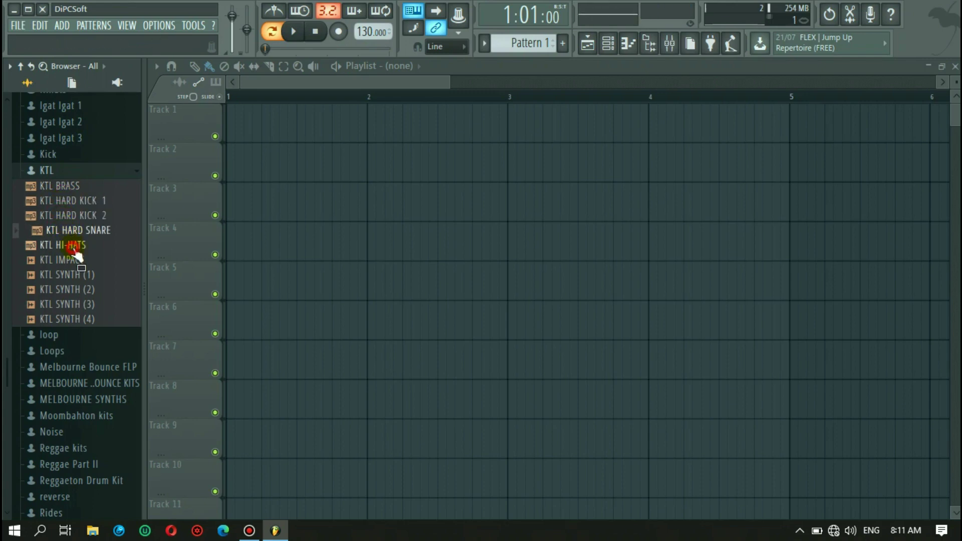
- Preview KTL HI-HATS, KTL IMPACT and KTL SYNTH (1) through (4)
{"action": "left_click", "coordinate": [75, 246]}
{"action": "left_click", "coordinate": [78, 259]}
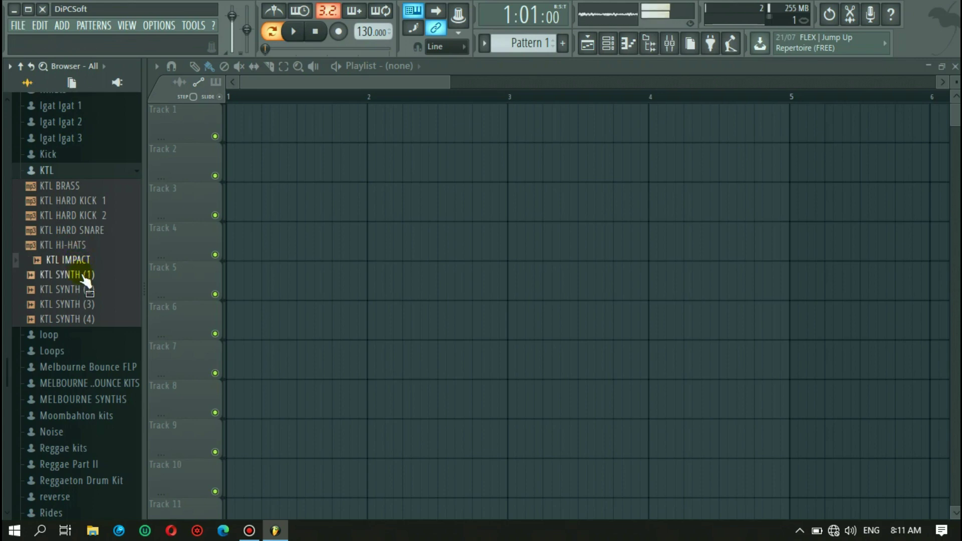
{"action": "left_click", "coordinate": [84, 276]}
{"action": "left_click", "coordinate": [86, 290]}
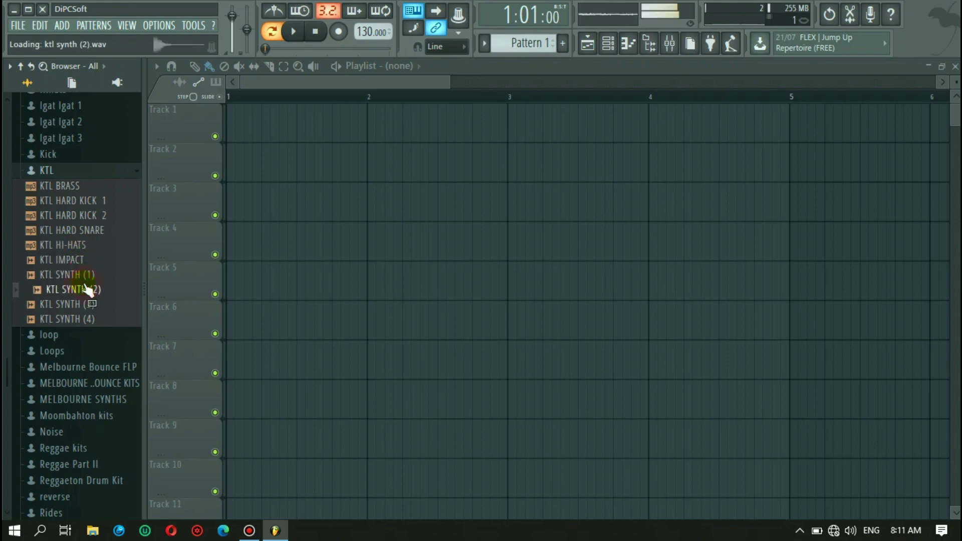
{"action": "left_click", "coordinate": [90, 304]}
{"action": "left_click", "coordinate": [90, 320]}
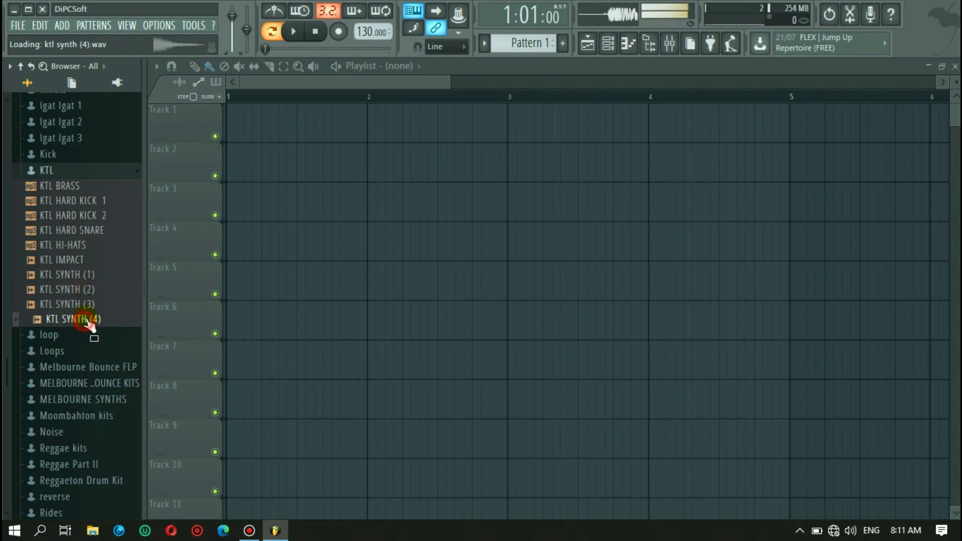
- Collapse KTL and expand the Reggae Part II folder
{"action": "left_click", "coordinate": [125, 173]}
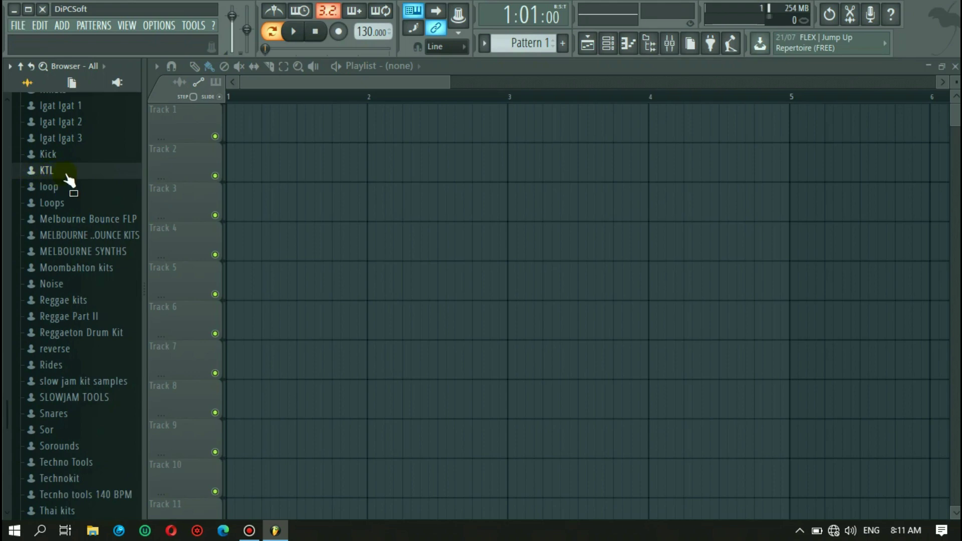
{"action": "scroll", "coordinate": [73, 283], "scroll_direction": "down", "scroll_amount": 2}
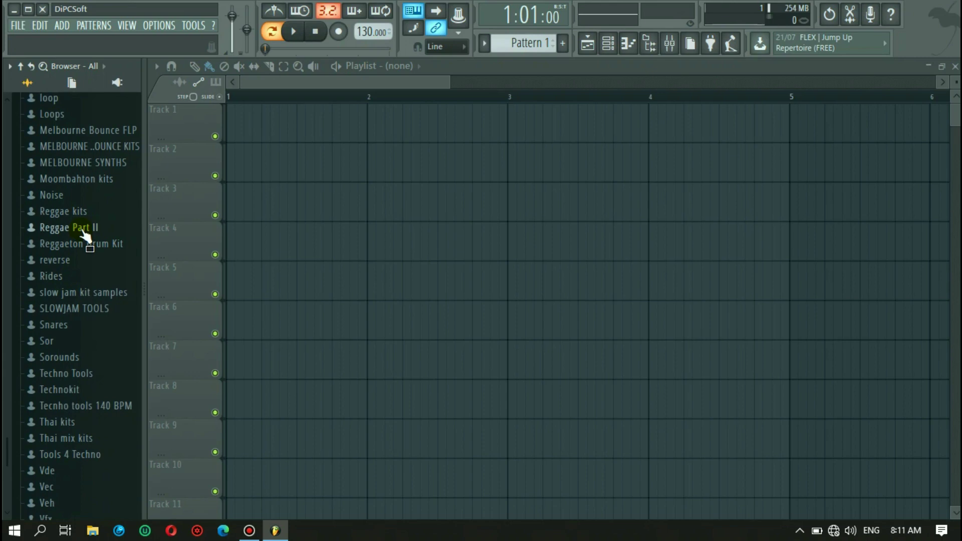
{"action": "left_click", "coordinate": [82, 229]}
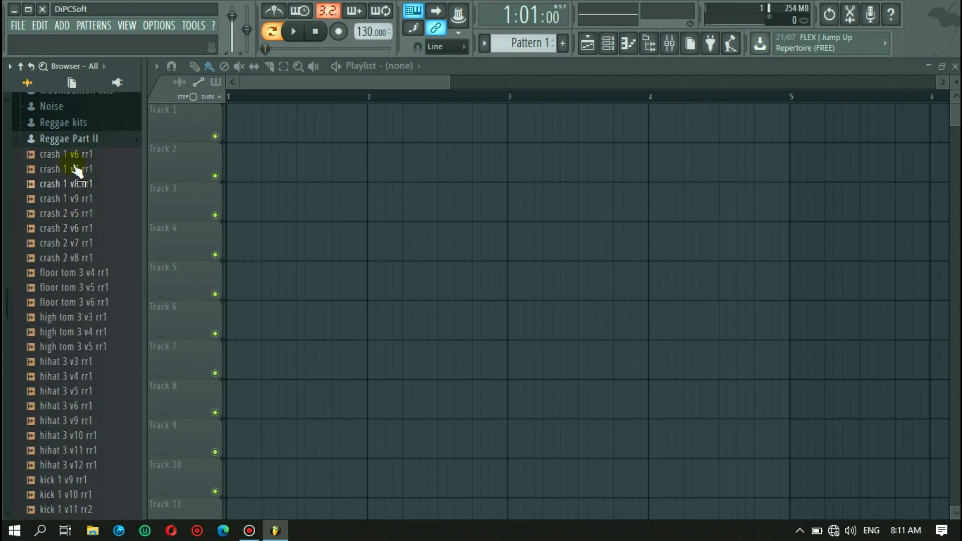
- Preview the crash 1 v6, v7, v8, crash 2 v5 and floor tom 3 v6 samples
{"action": "left_click", "coordinate": [75, 159]}
{"action": "left_click", "coordinate": [81, 170]}
{"action": "left_click", "coordinate": [83, 184]}
{"action": "left_click", "coordinate": [80, 212]}
{"action": "left_click", "coordinate": [74, 301]}
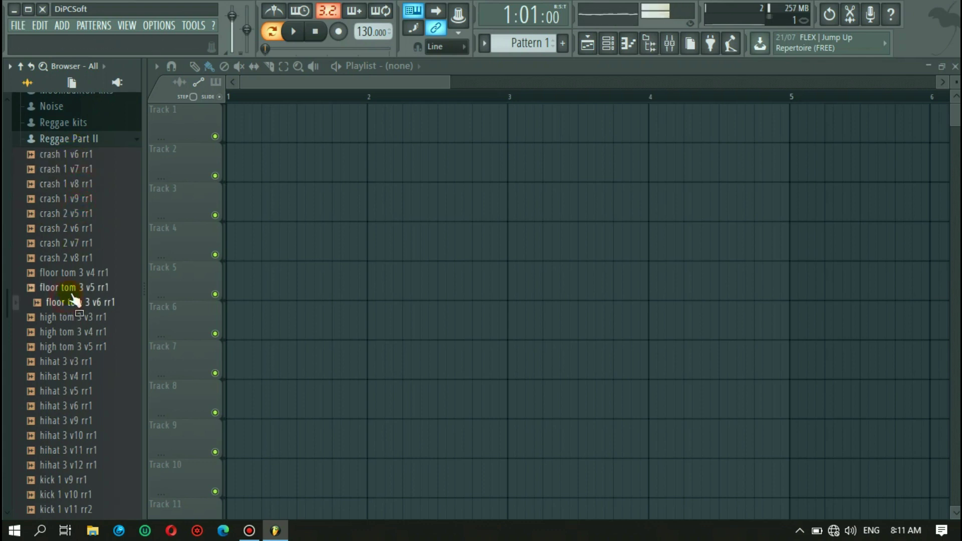
{"action": "scroll", "coordinate": [71, 293], "scroll_direction": "down", "scroll_amount": 15}
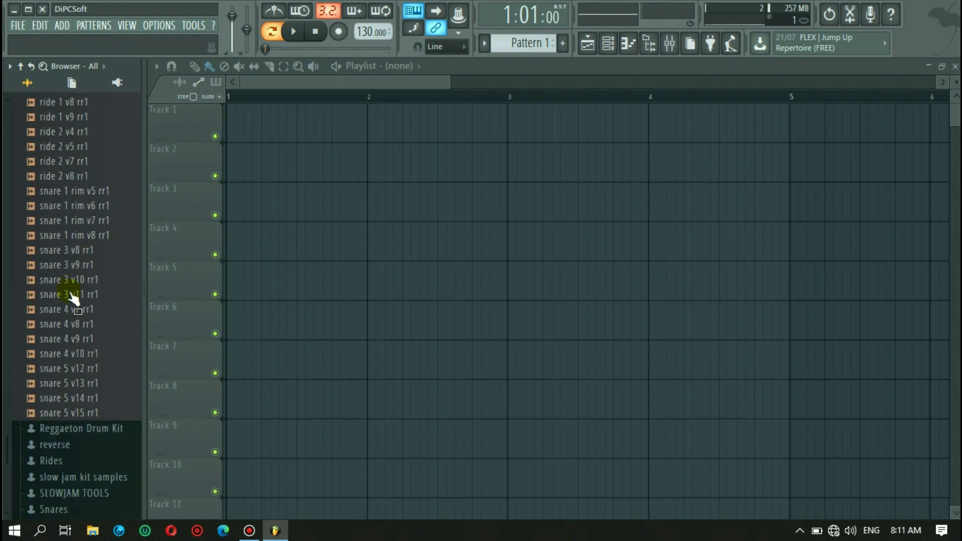
{"action": "scroll", "coordinate": [68, 288], "scroll_direction": "up", "scroll_amount": 20}
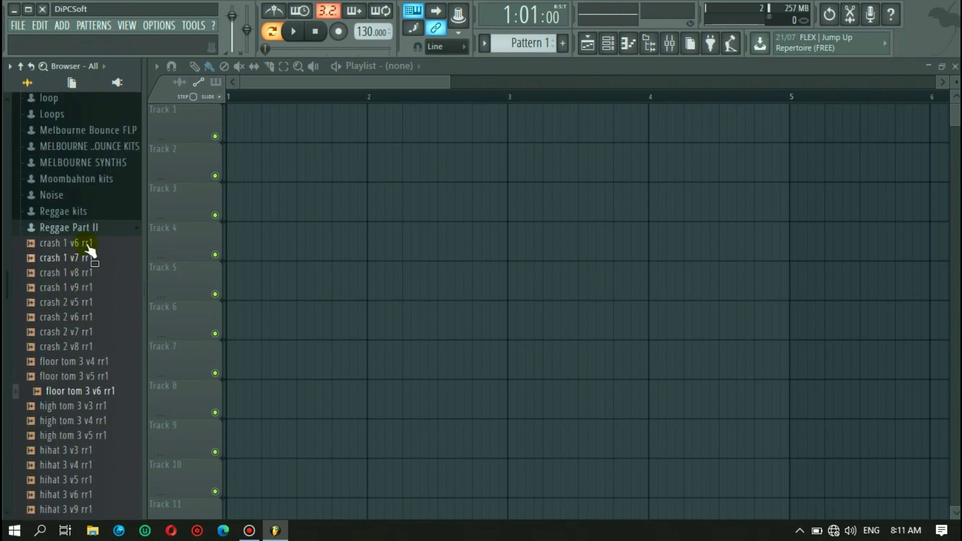
- Swap Reggae Part II for Reggae kits and preview its kicks, KS Percussion, and rim samples
{"action": "left_click", "coordinate": [92, 229]}
{"action": "left_click", "coordinate": [92, 214]}
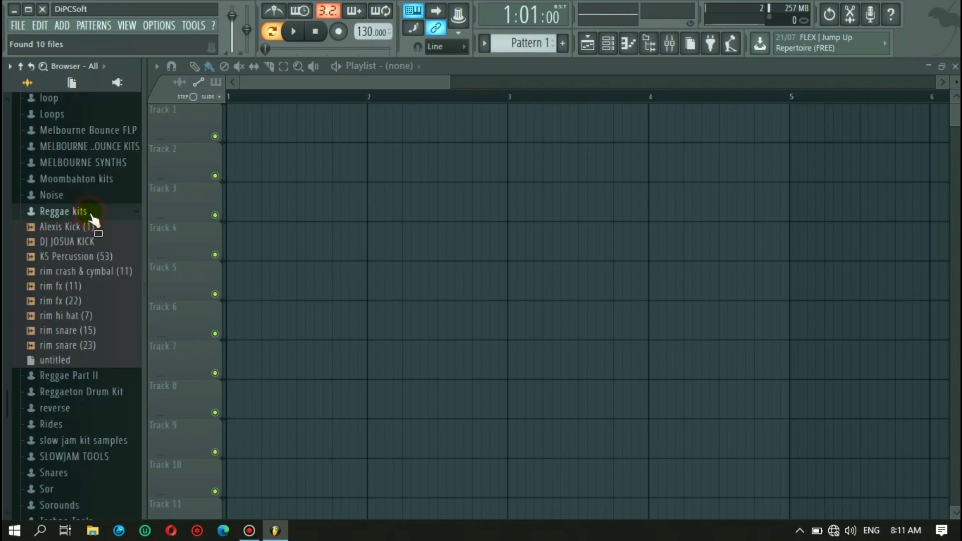
{"action": "left_click", "coordinate": [86, 229]}
{"action": "left_click", "coordinate": [81, 242]}
{"action": "left_click", "coordinate": [83, 256]}
{"action": "left_click", "coordinate": [75, 271]}
{"action": "left_click", "coordinate": [81, 286]}
{"action": "left_click", "coordinate": [81, 314]}
{"action": "left_click", "coordinate": [85, 330]}
- Collapse Reggae kits, expand Reggaeton Drum Kit, and audition several of its samples
{"action": "left_click", "coordinate": [114, 214]}
{"action": "left_click", "coordinate": [98, 245]}
{"action": "left_click", "coordinate": [75, 185]}
{"action": "left_click_drag", "start_coordinate": [78, 199], "coordinate": [117, 157]}
- Close Reggaeton Drum Kit, then open, browse and close the SLOWJAM TOOLS folder
{"action": "left_click", "coordinate": [117, 157]}
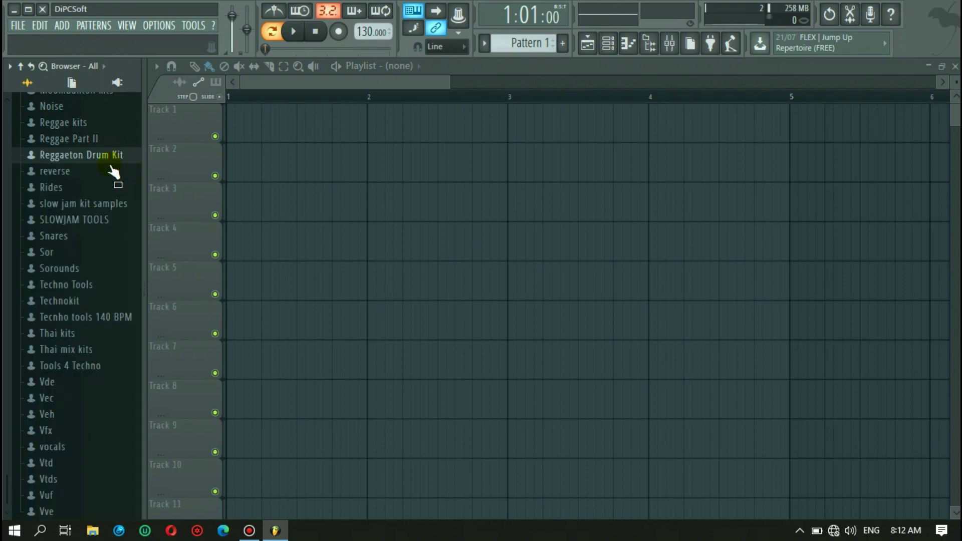
{"action": "left_click", "coordinate": [98, 219]}
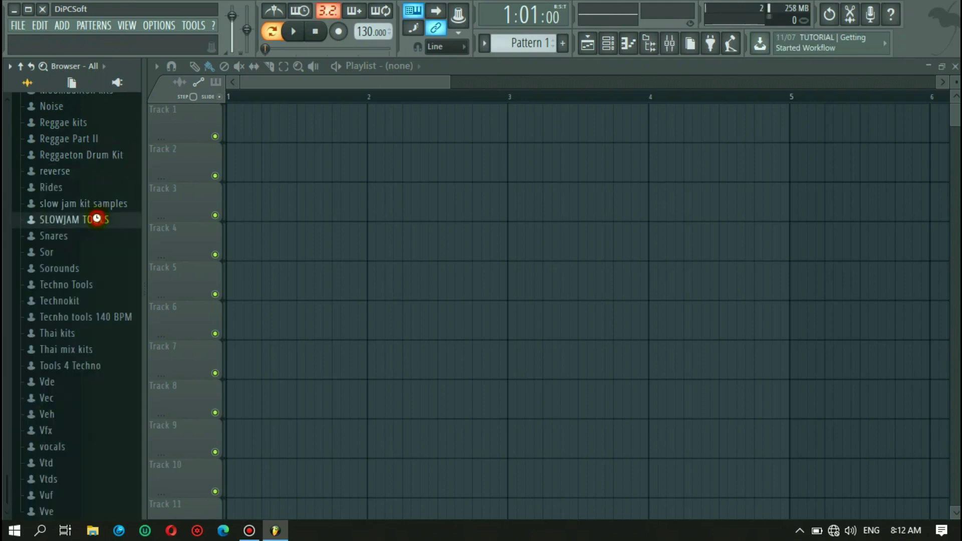
{"action": "left_click_drag", "start_coordinate": [85, 242], "coordinate": [80, 287]}
{"action": "scroll", "coordinate": [77, 283], "scroll_direction": "down", "scroll_amount": 6}
{"action": "scroll", "coordinate": [95, 206], "scroll_direction": "up", "scroll_amount": 8}
{"action": "scroll", "coordinate": [95, 205], "scroll_direction": "down", "scroll_amount": 9}
{"action": "scroll", "coordinate": [91, 203], "scroll_direction": "down", "scroll_amount": 9}
{"action": "scroll", "coordinate": [91, 203], "scroll_direction": "up", "scroll_amount": 16}
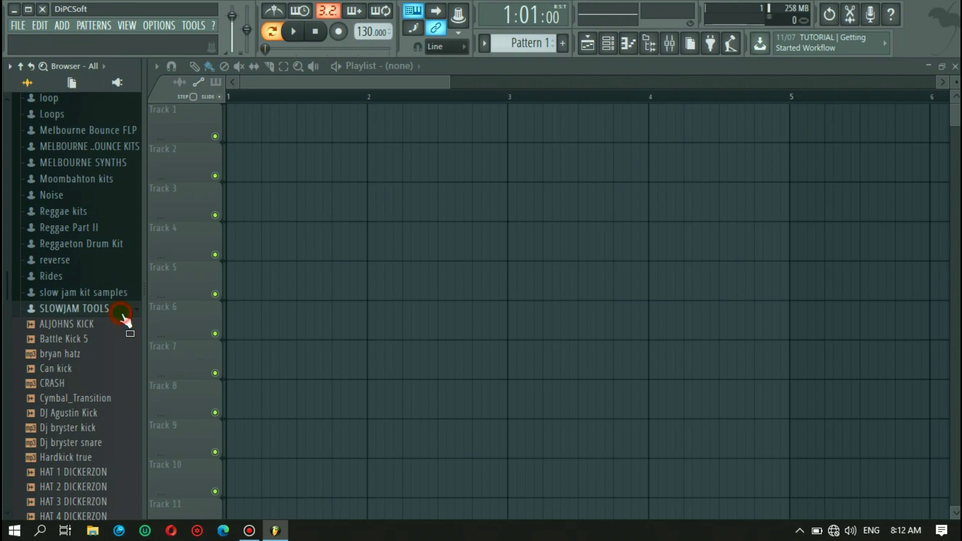
{"action": "left_click", "coordinate": [123, 310]}
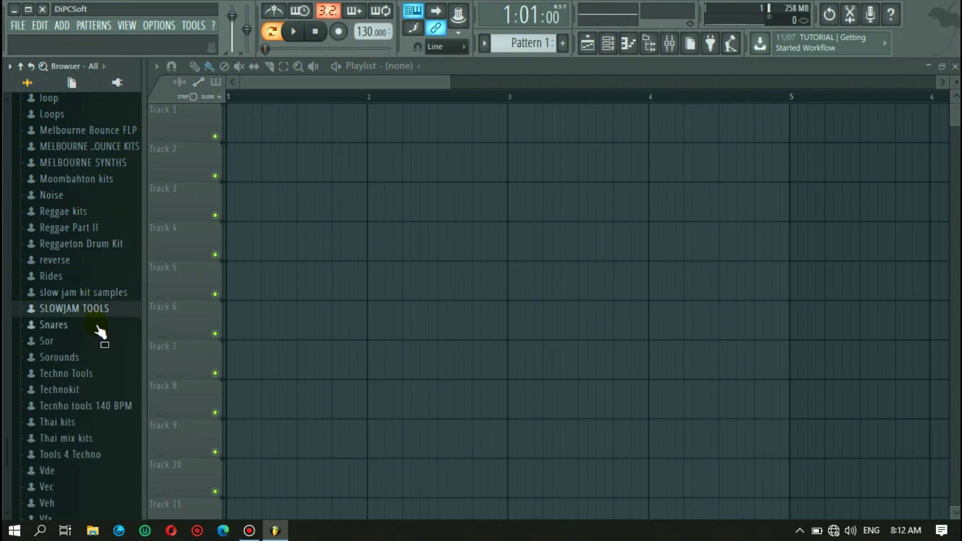
- In Thai kits, preview Thai Crash, Reggae synth, reverse lead, Ride01, IGAT2X SYNTH and HEYHEY, then collapse it
{"action": "left_click", "coordinate": [75, 423]}
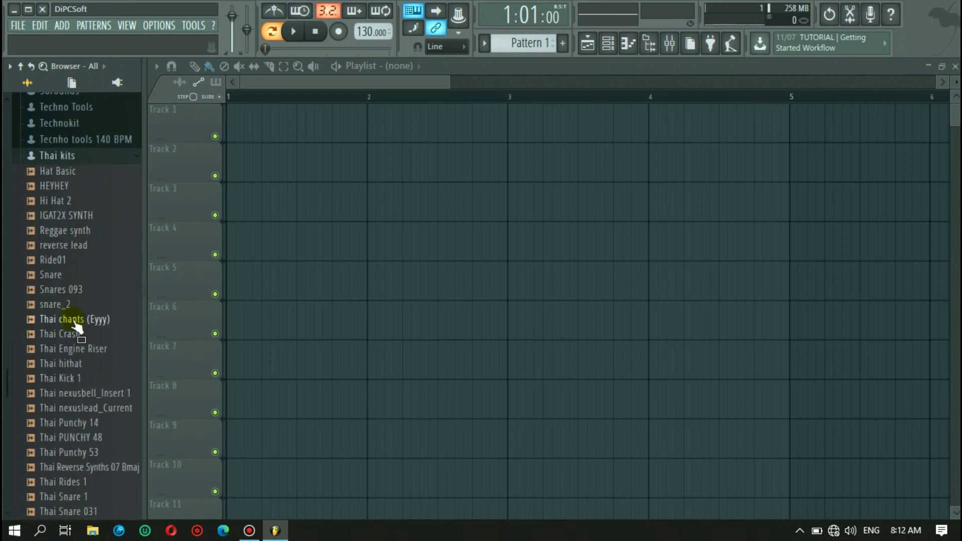
{"action": "left_click", "coordinate": [70, 333]}
{"action": "left_click", "coordinate": [71, 230]}
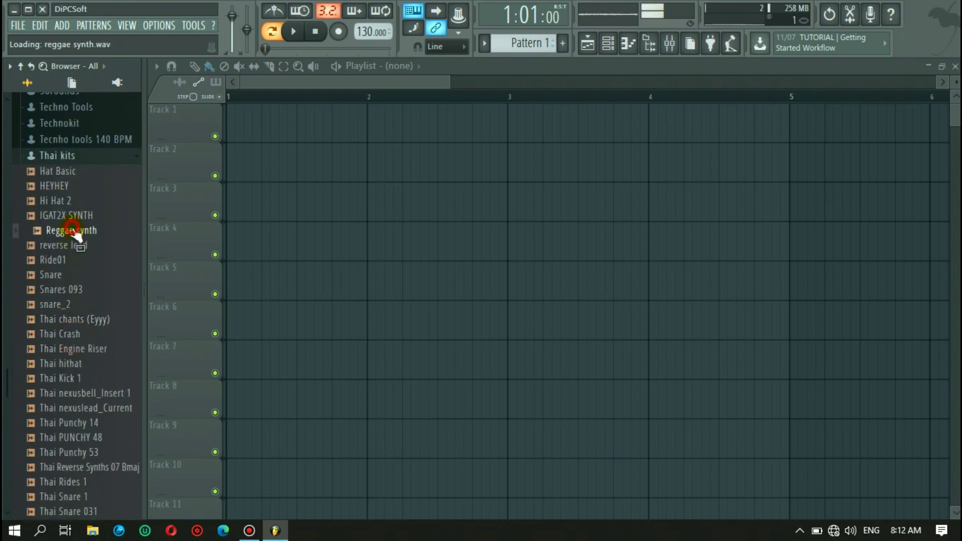
{"action": "left_click", "coordinate": [70, 245]}
{"action": "left_click", "coordinate": [60, 259]}
{"action": "left_click", "coordinate": [70, 215]}
{"action": "left_click", "coordinate": [69, 188]}
{"action": "scroll", "coordinate": [73, 301], "scroll_direction": "down", "scroll_amount": 6}
{"action": "scroll", "coordinate": [75, 318], "scroll_direction": "up", "scroll_amount": 8}
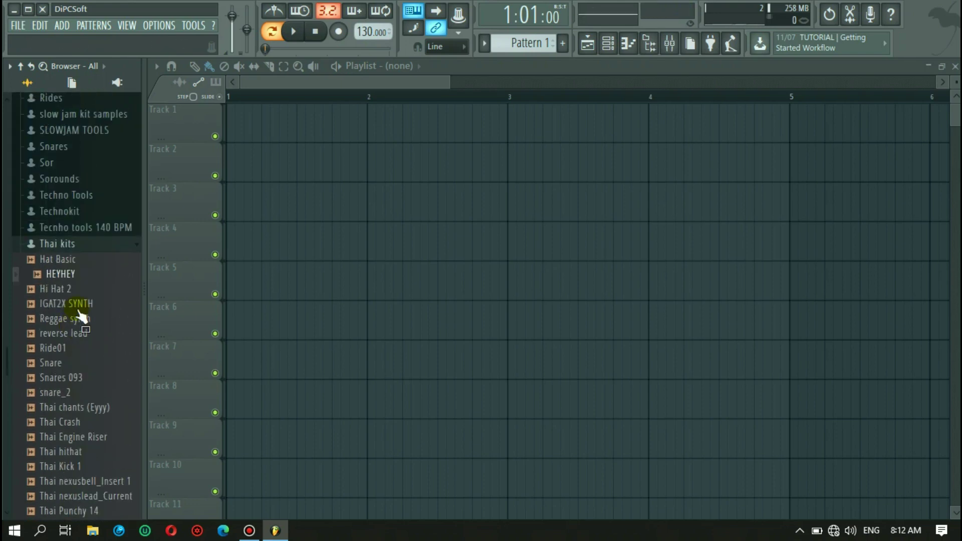
{"action": "left_click", "coordinate": [107, 244]}
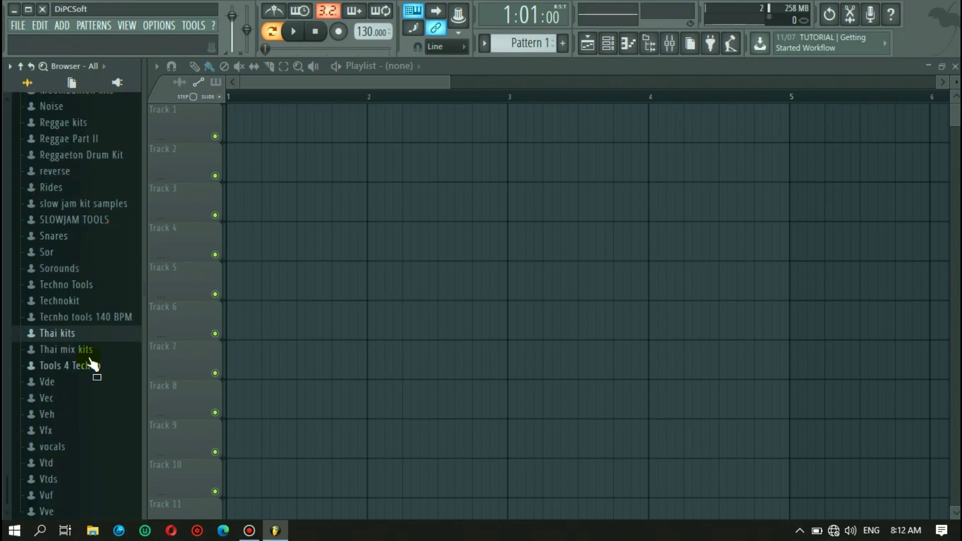
- Expand Thai mix kits and preview its Crash 2, Bass Drop and Bootleg VIP samples
{"action": "left_click", "coordinate": [92, 356]}
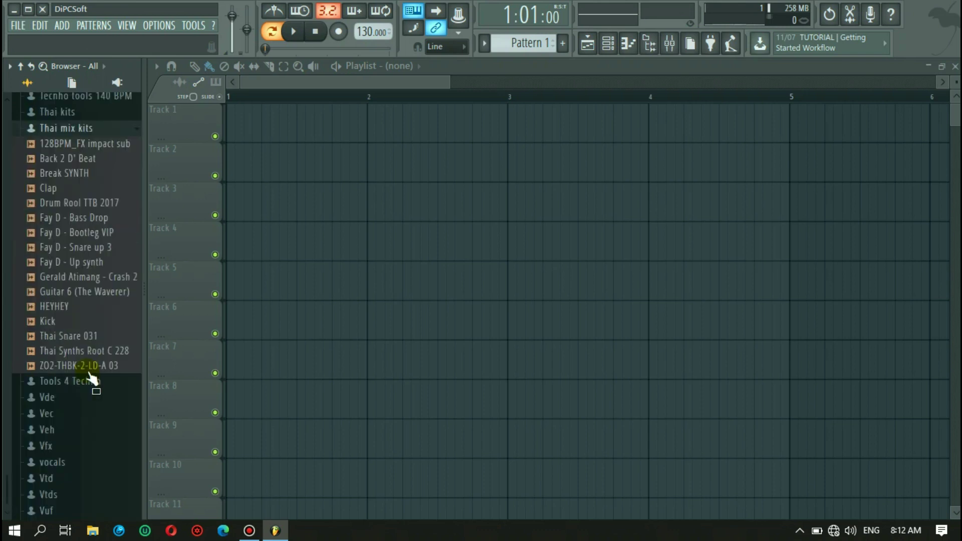
{"action": "left_click", "coordinate": [95, 263]}
{"action": "left_click", "coordinate": [89, 202]}
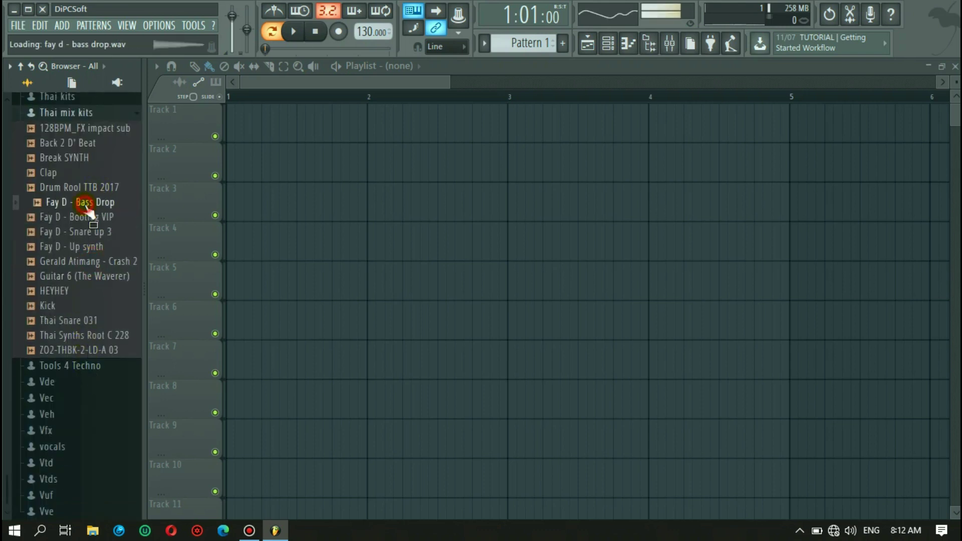
{"action": "left_click", "coordinate": [89, 216]}
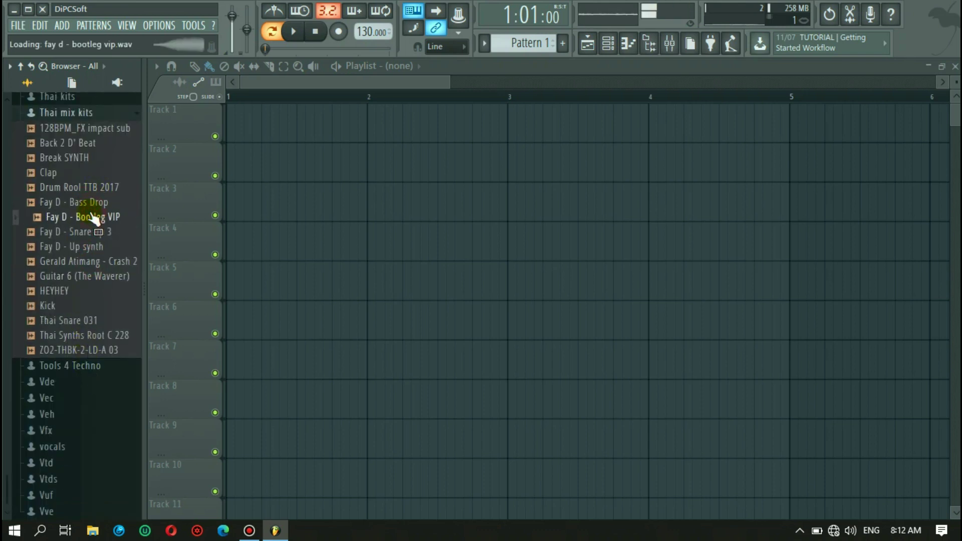
{"action": "scroll", "coordinate": [95, 215], "scroll_direction": "up", "scroll_amount": 5}
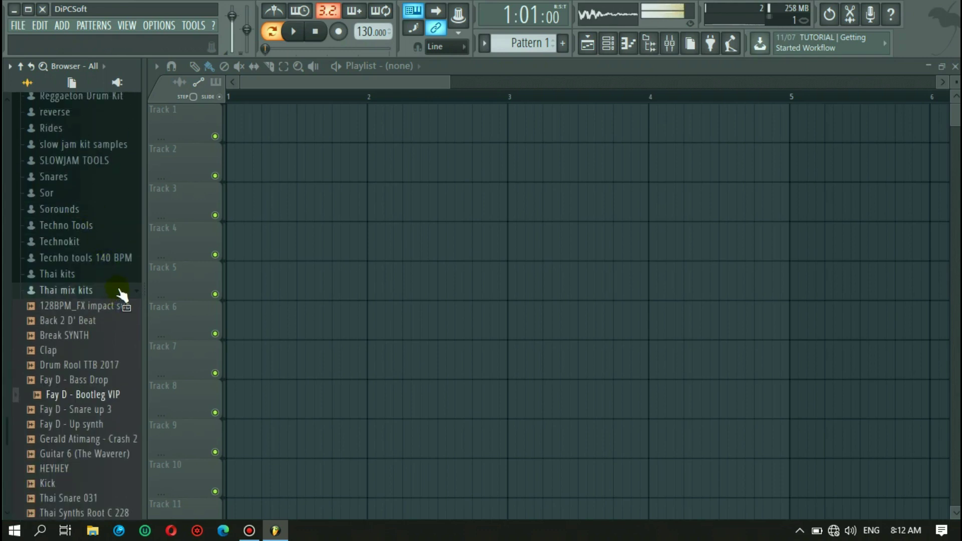
- Collapse Thai mix kits, expand Igat Igat 1, and preview breaks_toploop (23) and Fill Snare BOM
{"action": "left_click", "coordinate": [120, 293]}
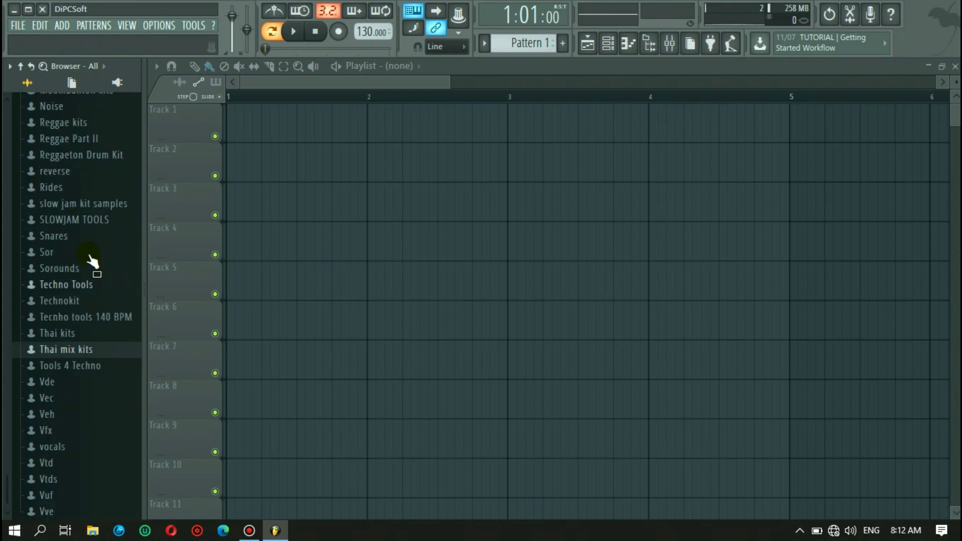
{"action": "scroll", "coordinate": [78, 217], "scroll_direction": "up", "scroll_amount": 4}
{"action": "scroll", "coordinate": [79, 203], "scroll_direction": "up", "scroll_amount": 4}
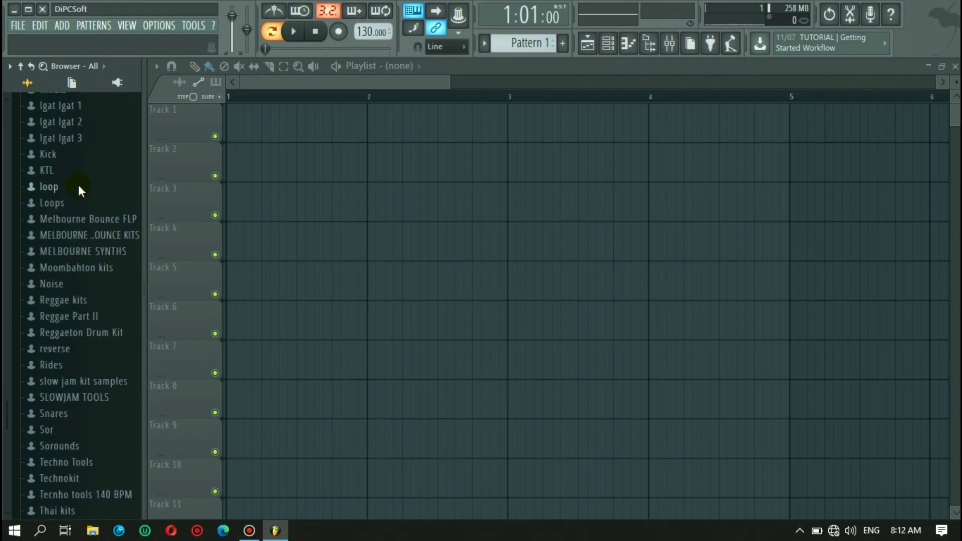
{"action": "scroll", "coordinate": [68, 185], "scroll_direction": "up", "scroll_amount": 4}
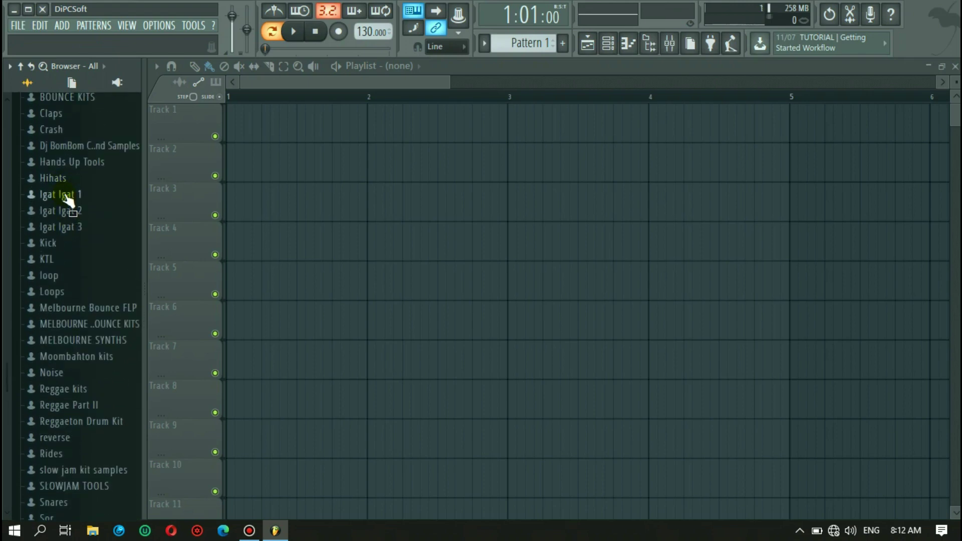
{"action": "left_click", "coordinate": [67, 189]}
{"action": "left_click", "coordinate": [76, 194]}
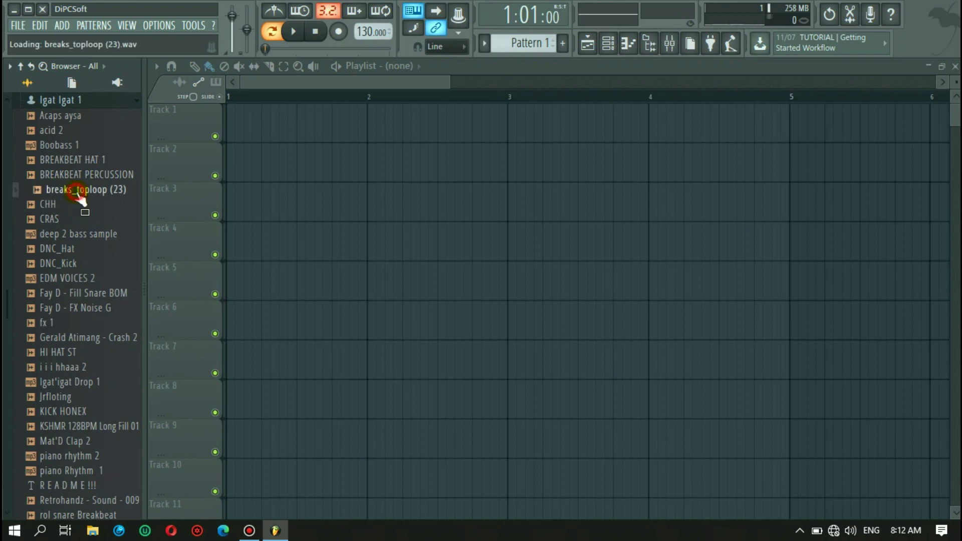
{"action": "left_click", "coordinate": [87, 295]}
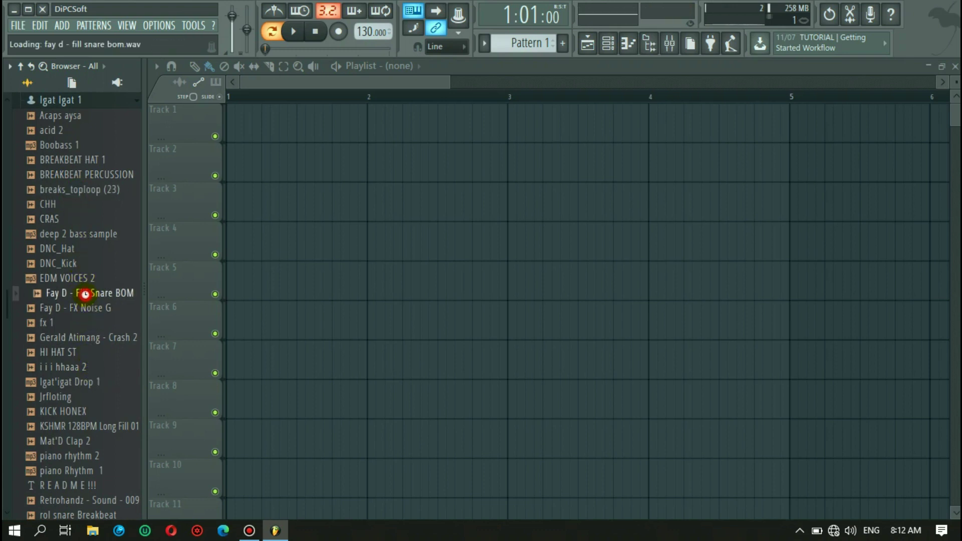
- Collapse Igat Igat 1 and minimize FL Studio to the desktop
{"action": "left_click", "coordinate": [95, 106]}
{"action": "scroll", "coordinate": [50, 210], "scroll_direction": "up", "scroll_amount": 7}
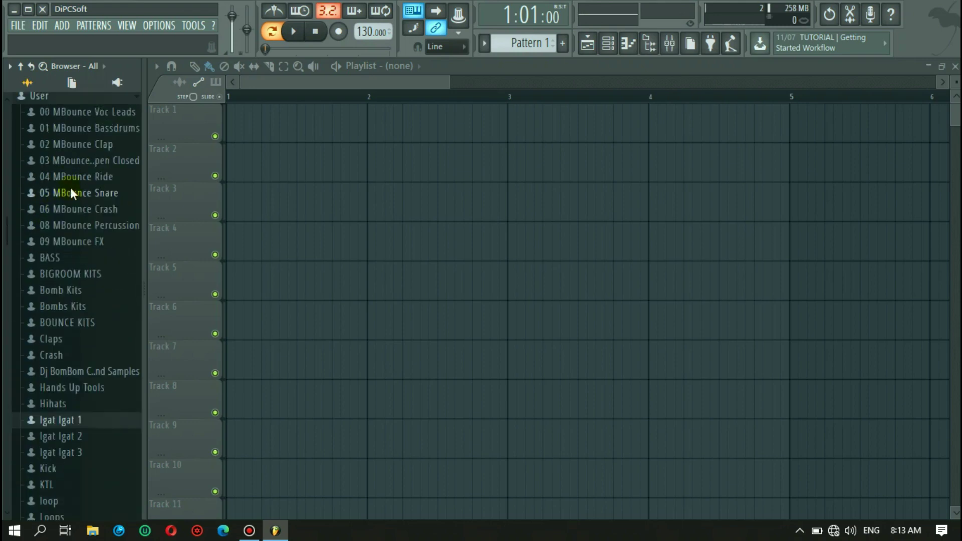
{"action": "scroll", "coordinate": [70, 187], "scroll_direction": "up", "scroll_amount": 3}
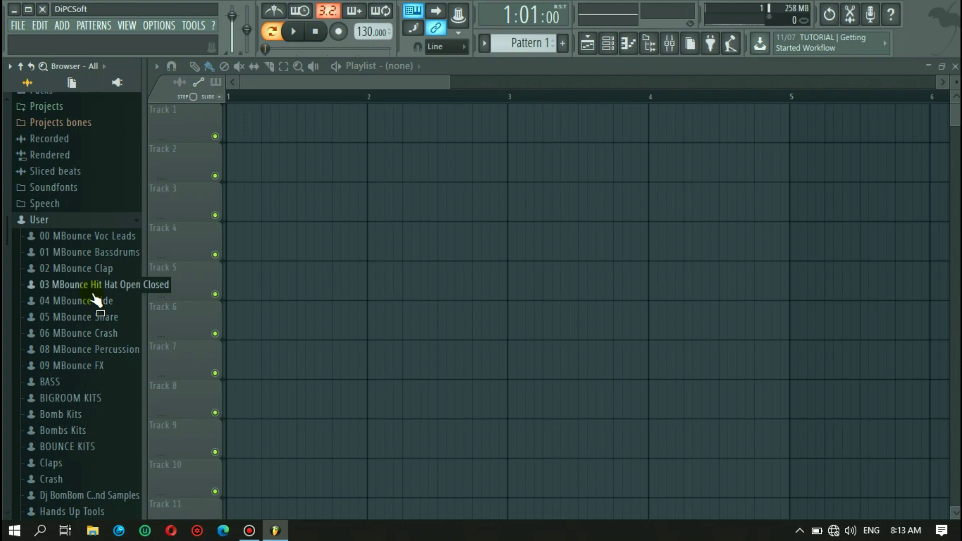
{"action": "left_click", "coordinate": [13, 9]}
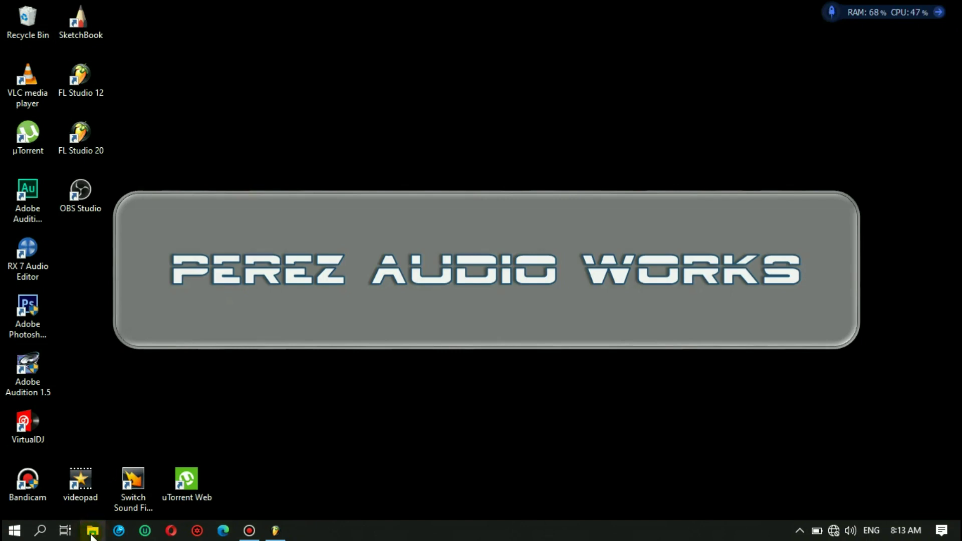
- In File Explorer, navigate to D:\Music\Kits and Sample\KTL on drive TEHYONG (D:)
{"action": "left_click", "coordinate": [92, 532]}
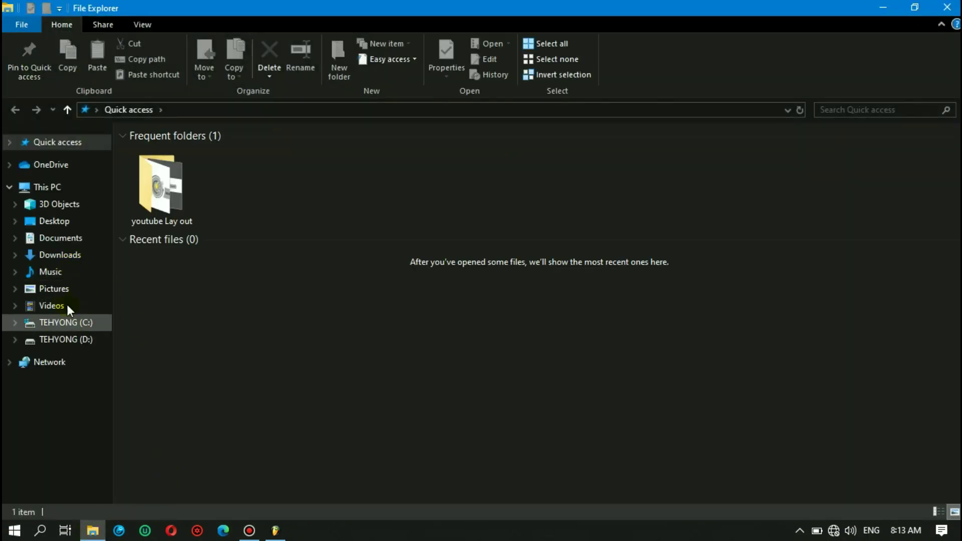
{"action": "left_click", "coordinate": [65, 339]}
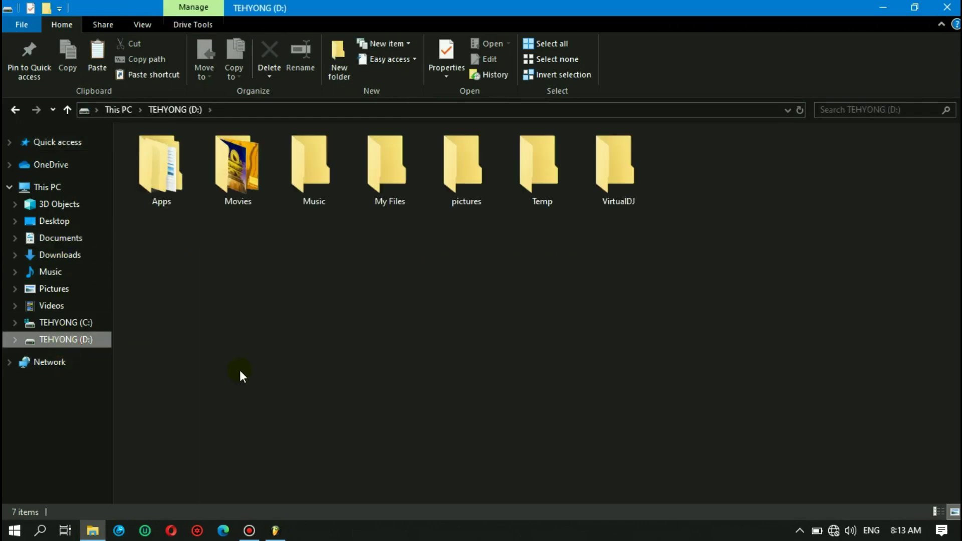
{"action": "double_click", "coordinate": [315, 194]}
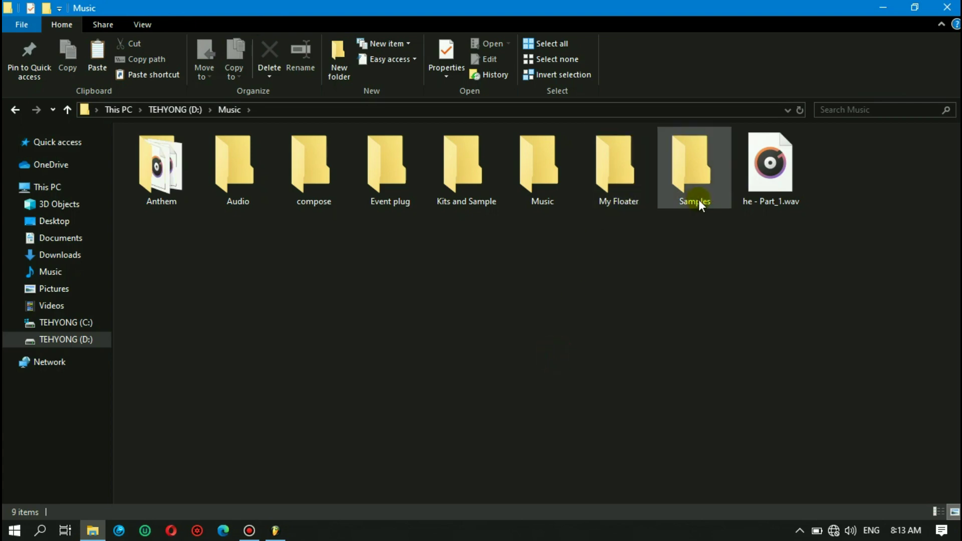
{"action": "left_click", "coordinate": [460, 193]}
{"action": "double_click", "coordinate": [460, 194]}
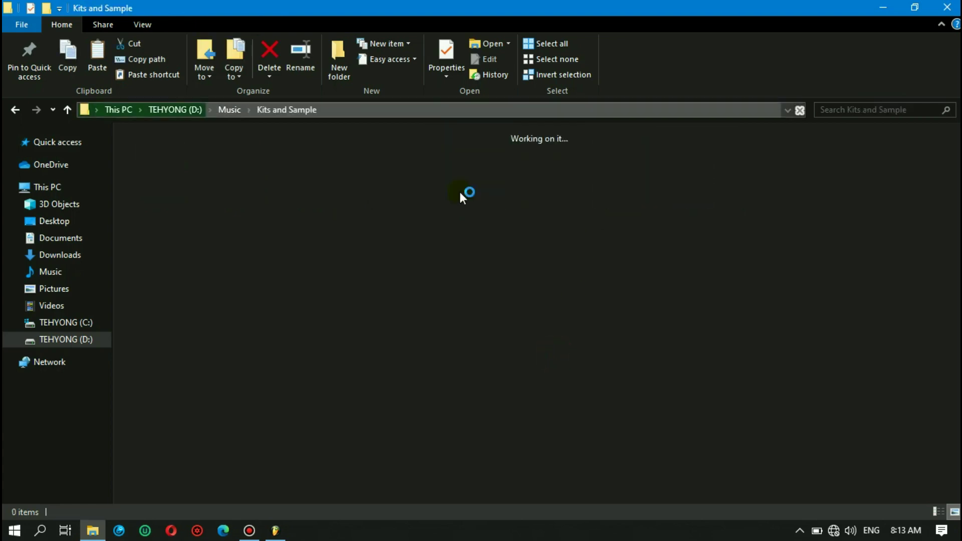
{"action": "left_click", "coordinate": [648, 258]}
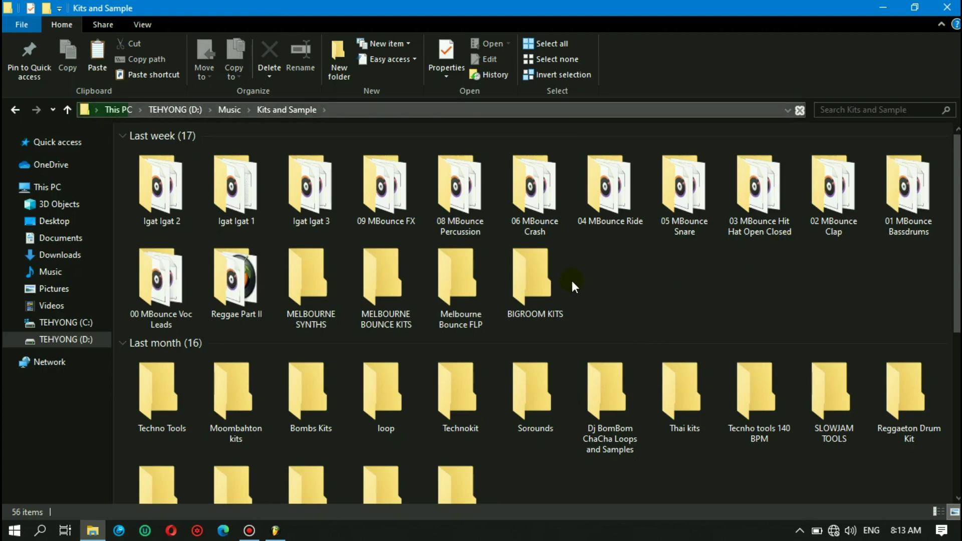
{"action": "scroll", "coordinate": [671, 263], "scroll_direction": "down", "scroll_amount": 3}
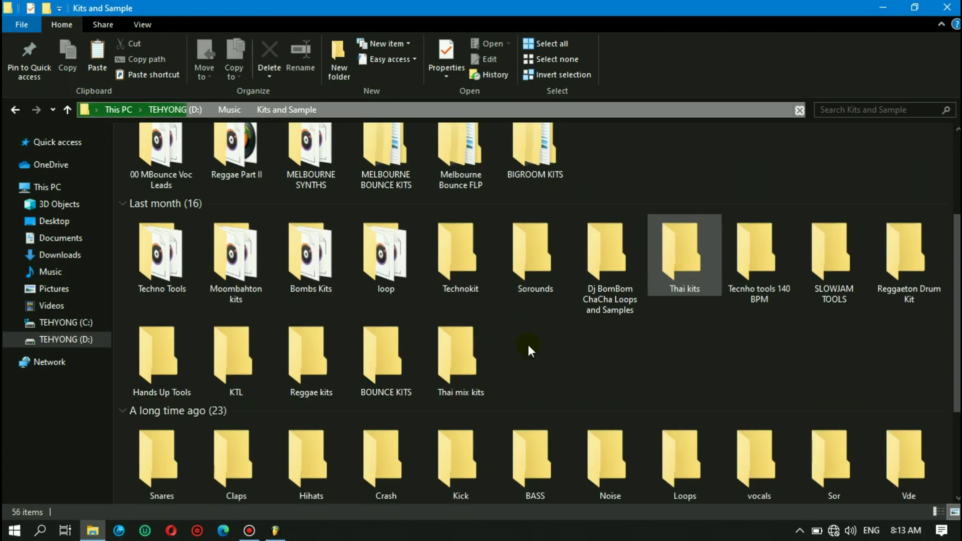
{"action": "left_click", "coordinate": [245, 377]}
{"action": "double_click", "coordinate": [246, 380]}
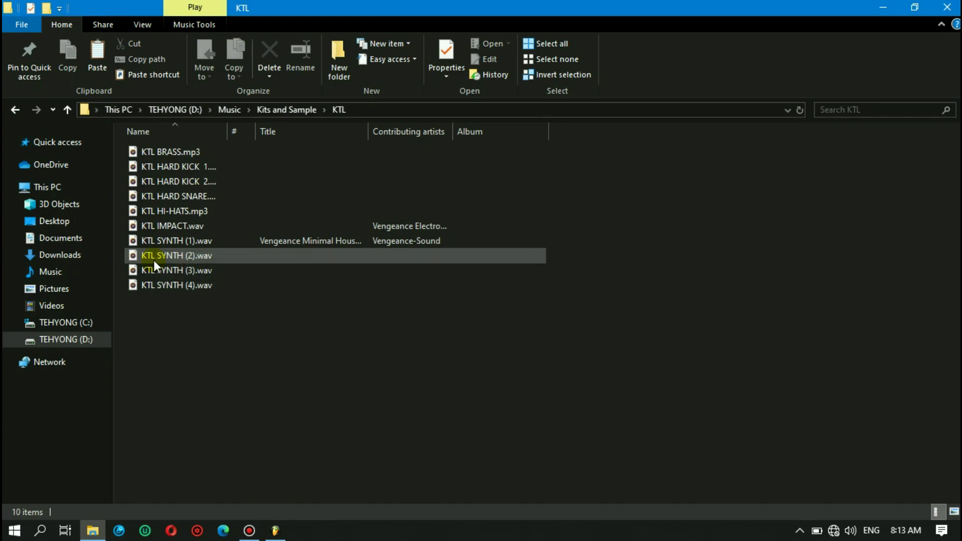
- Copy the Reggae Part II folder from Kits and Sample and paste it into the Music library
{"action": "left_click", "coordinate": [67, 110]}
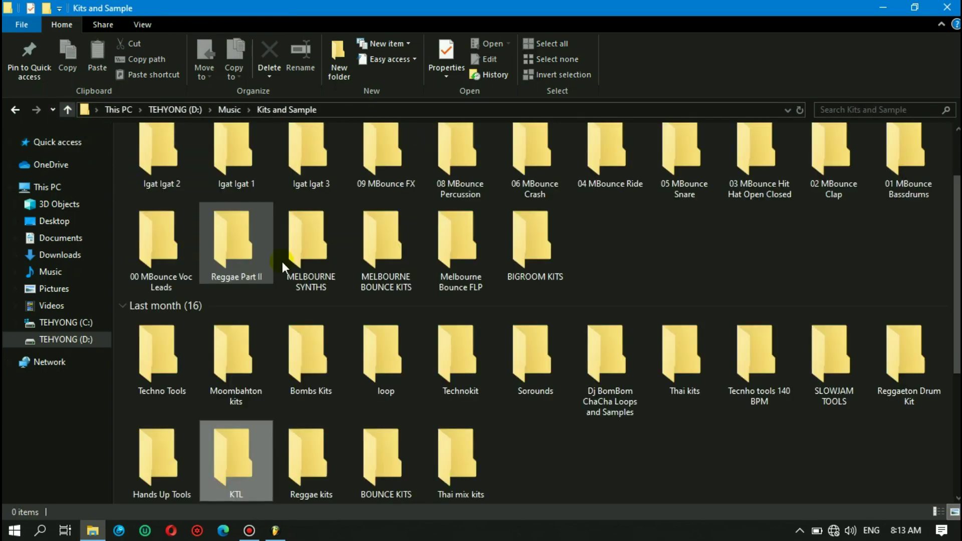
{"action": "left_click", "coordinate": [248, 261]}
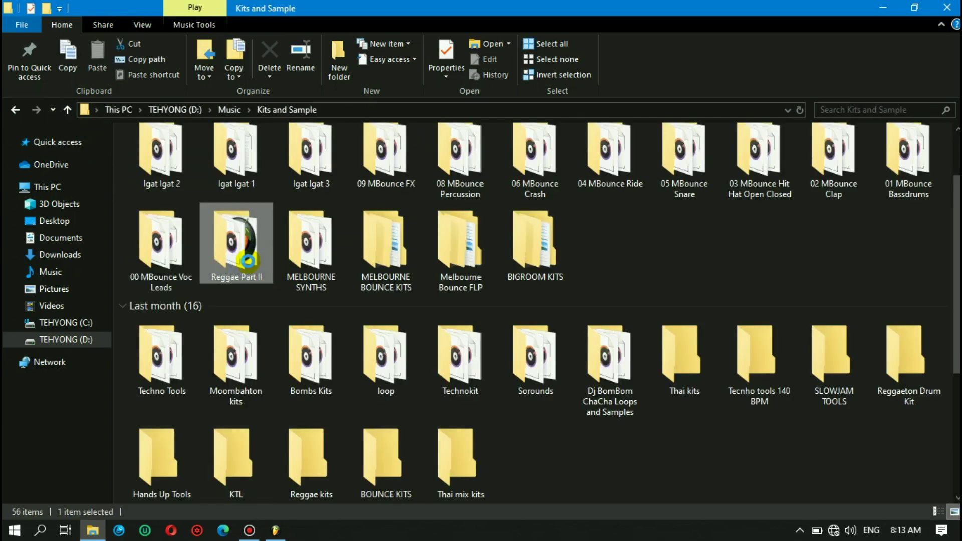
{"action": "right_click", "coordinate": [248, 261]}
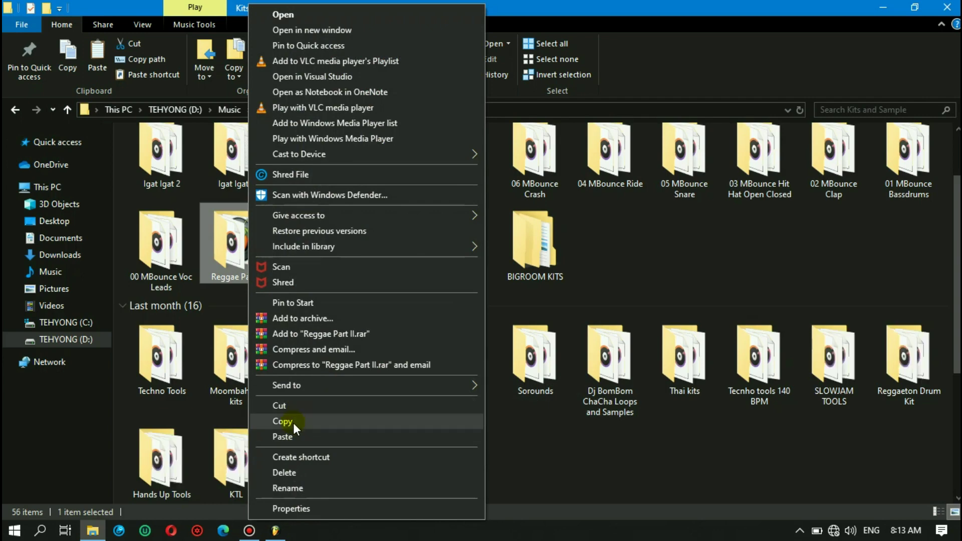
{"action": "left_click", "coordinate": [293, 423]}
{"action": "left_click", "coordinate": [49, 291]}
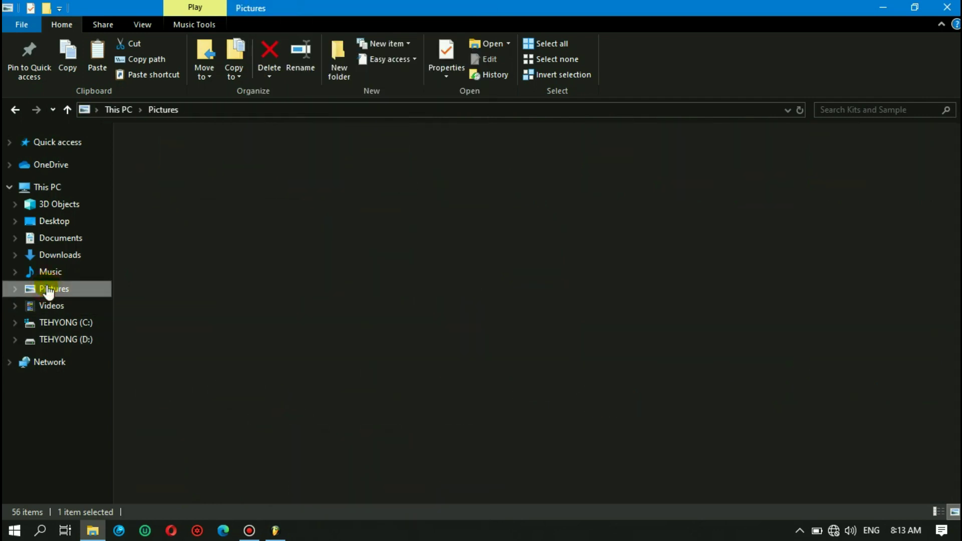
{"action": "left_click", "coordinate": [51, 273]}
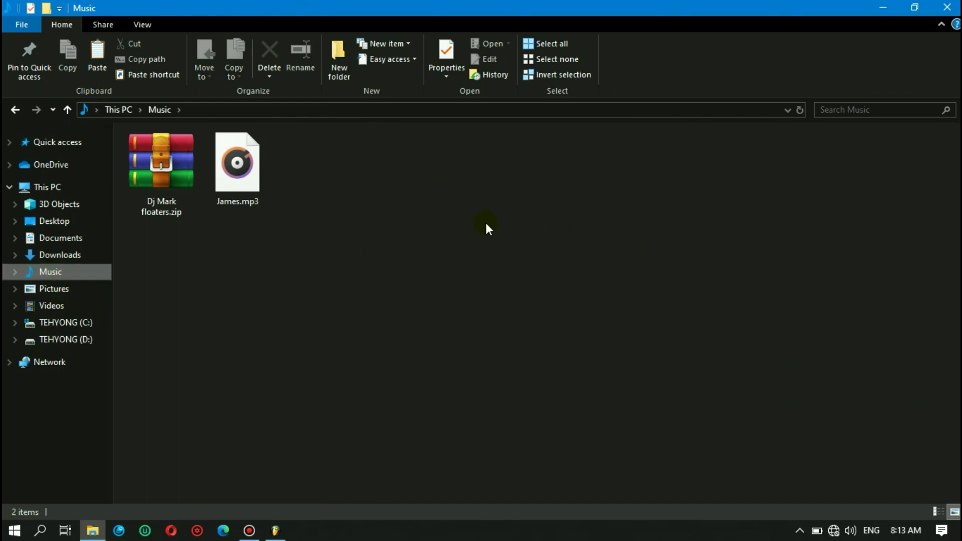
{"action": "key", "text": "ctrl+v"}
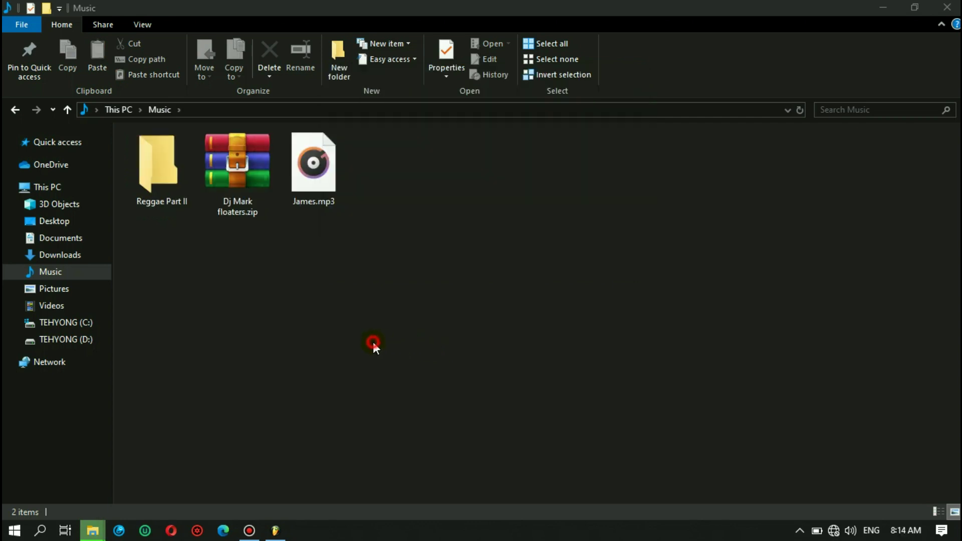
- Browse to the D:\Music\Kits and Sample folder in File Explorer
{"action": "right_click", "coordinate": [188, 168]}
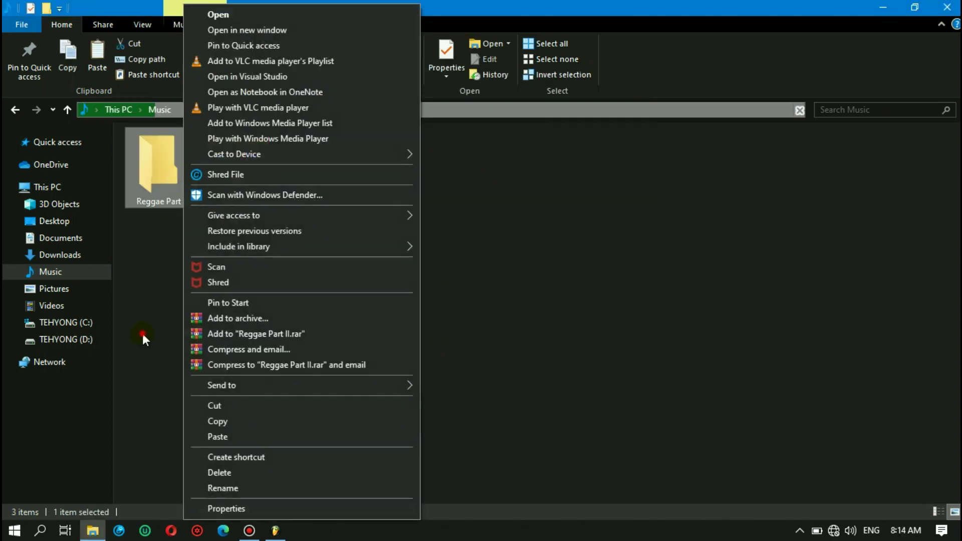
{"action": "left_click", "coordinate": [142, 332]}
{"action": "left_click", "coordinate": [70, 341]}
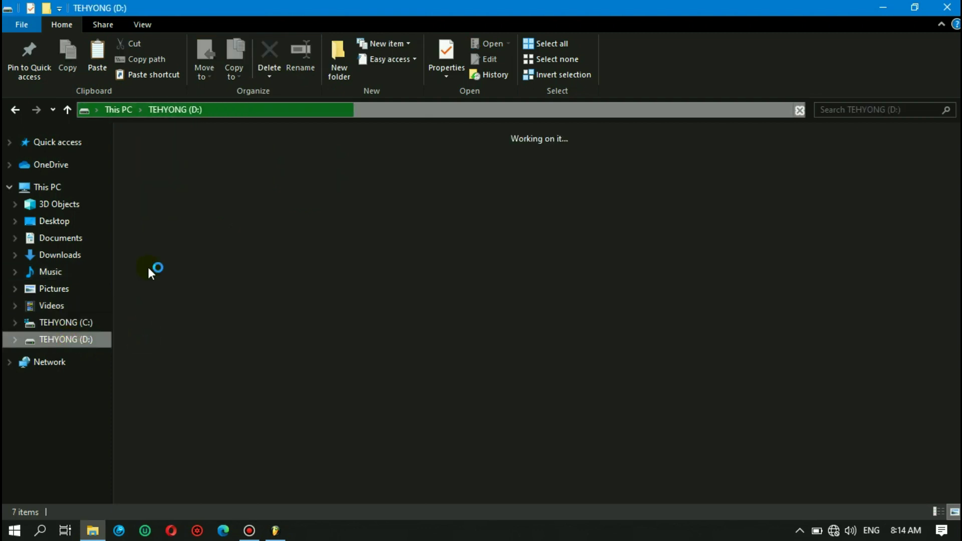
{"action": "double_click", "coordinate": [341, 187]}
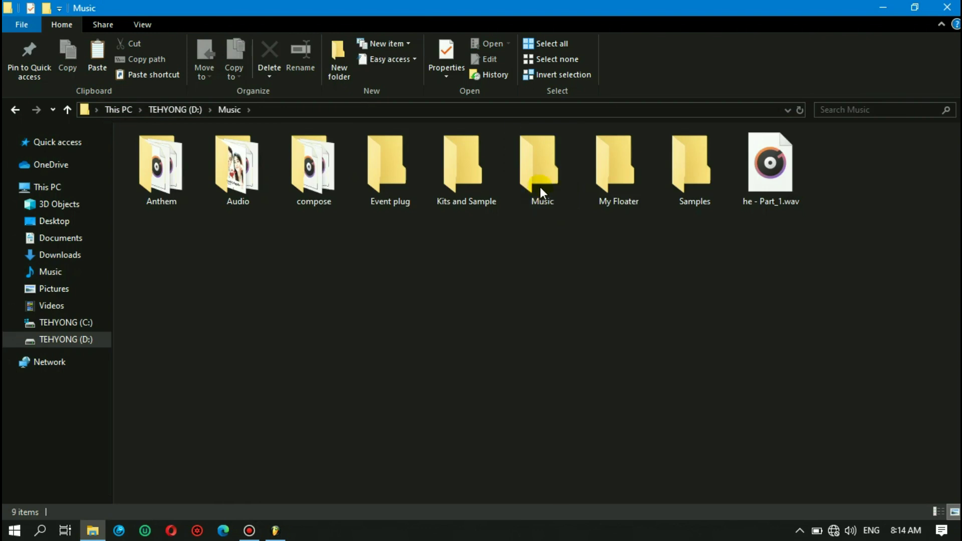
{"action": "left_click", "coordinate": [464, 189]}
{"action": "double_click", "coordinate": [465, 188]}
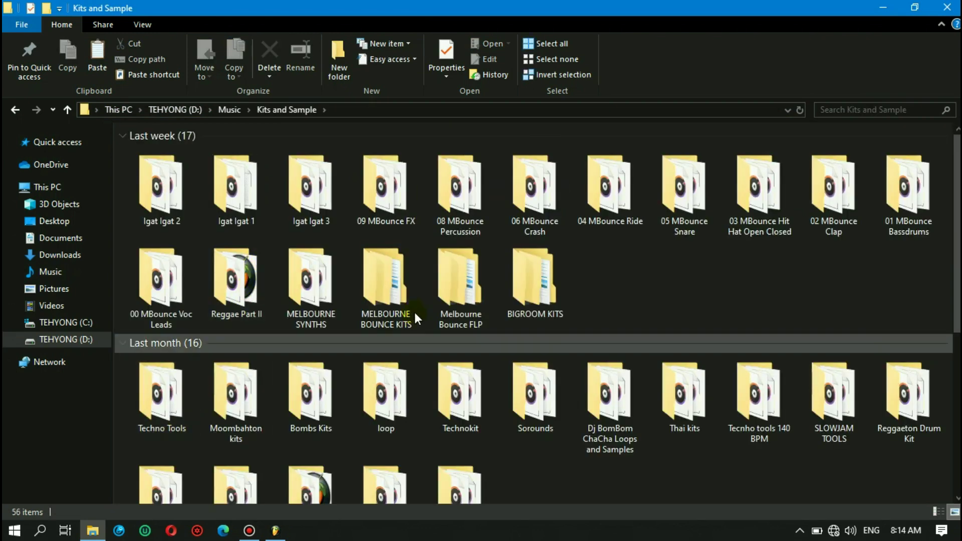
{"action": "scroll", "coordinate": [656, 286], "scroll_direction": "down", "scroll_amount": 5}
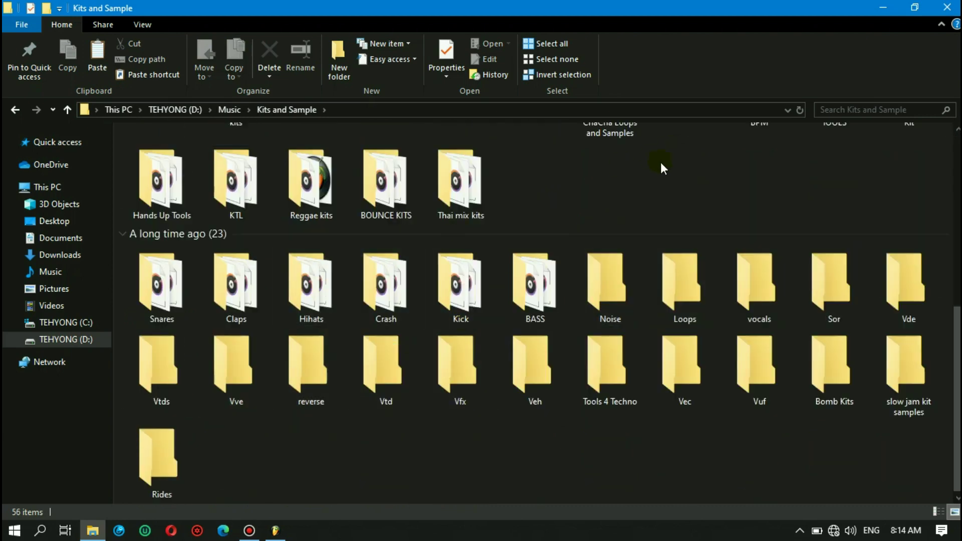
{"action": "scroll", "coordinate": [662, 167], "scroll_direction": "up", "scroll_amount": 3}
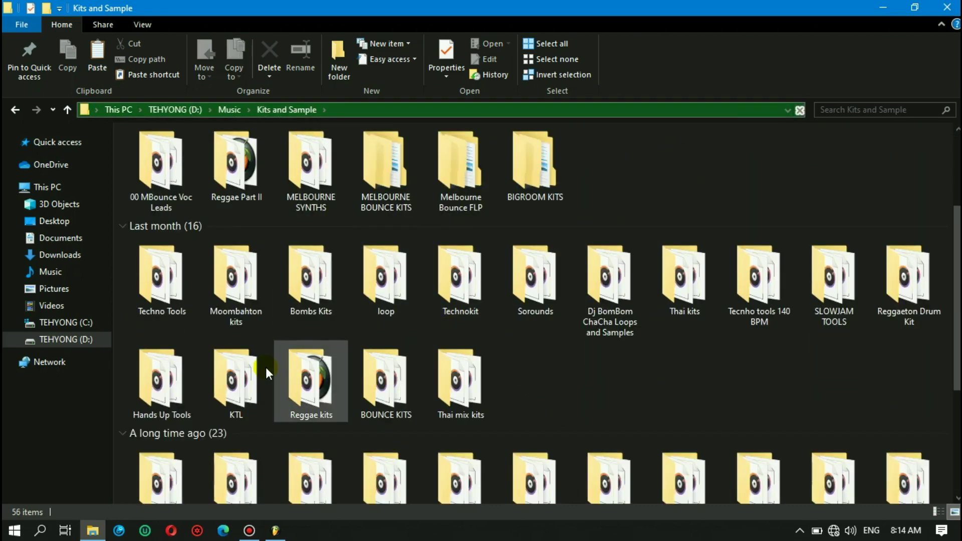
- Copy the KTL kit folder and paste it into the Music library
{"action": "left_click", "coordinate": [245, 373]}
{"action": "right_click", "coordinate": [246, 373]}
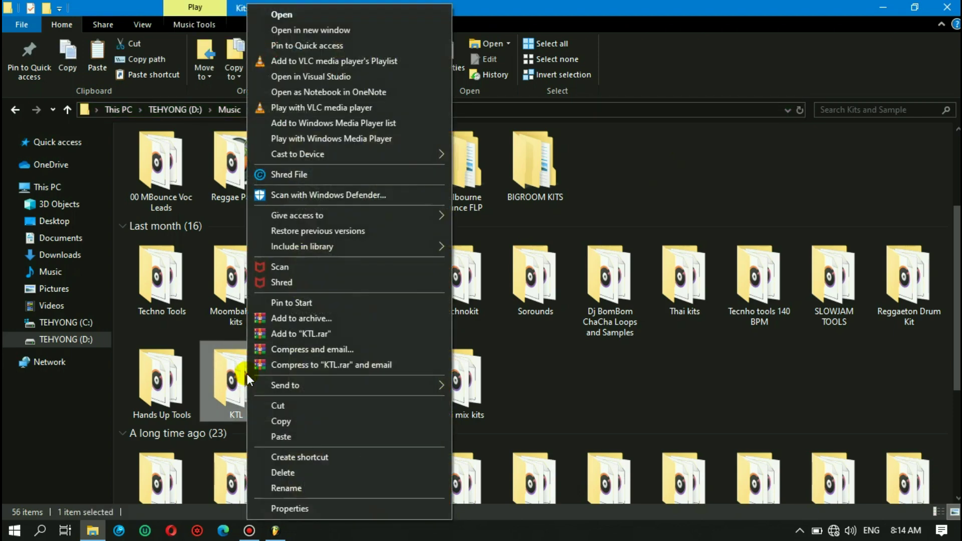
{"action": "left_click", "coordinate": [306, 421]}
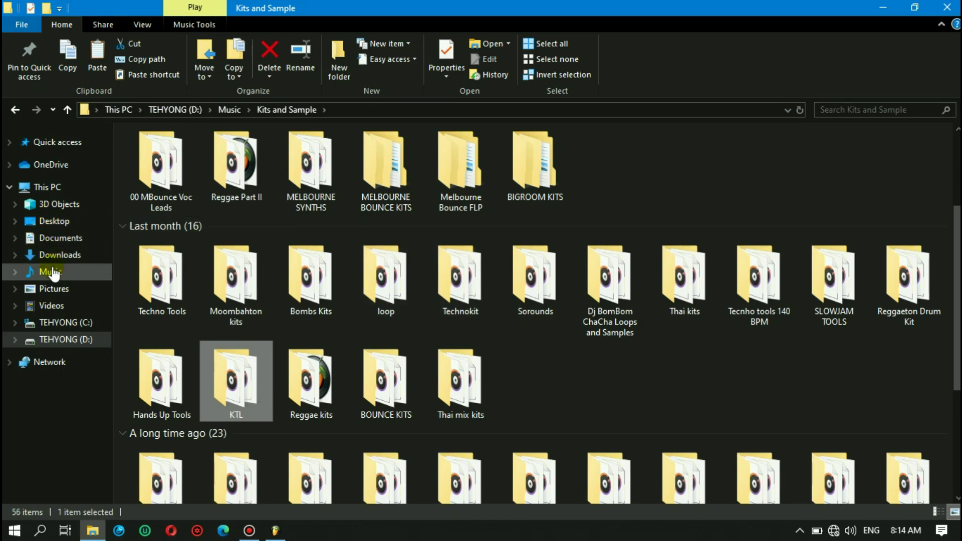
{"action": "left_click", "coordinate": [58, 287]}
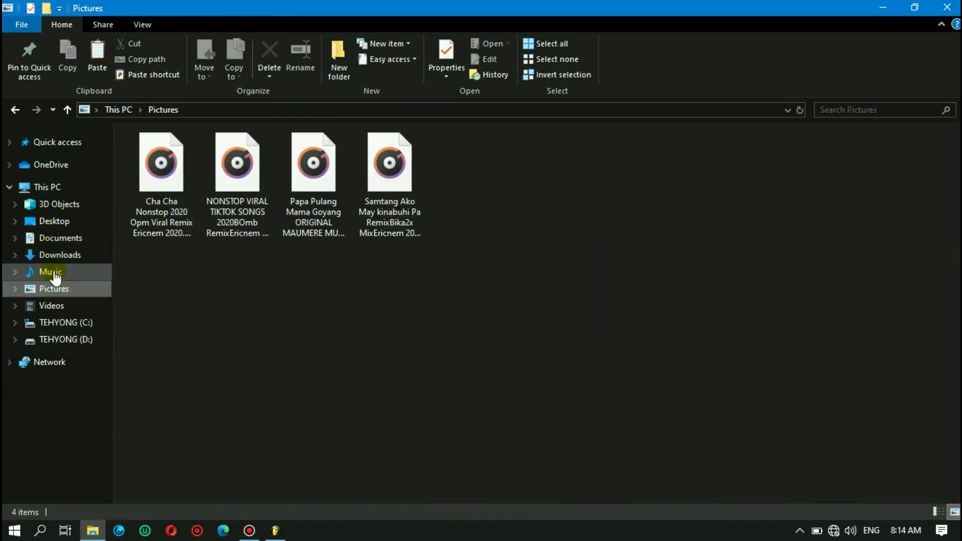
{"action": "left_click", "coordinate": [71, 274]}
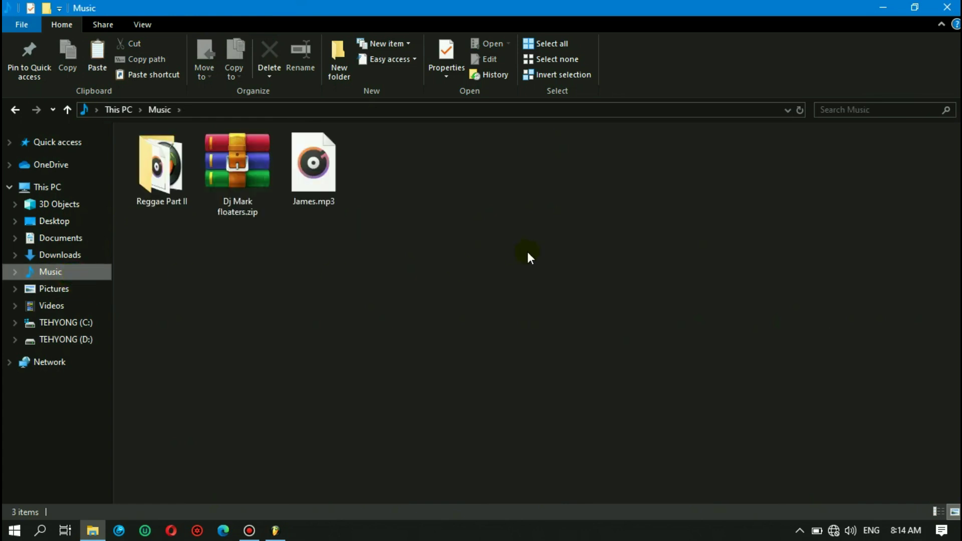
{"action": "key", "text": "ctrl+v"}
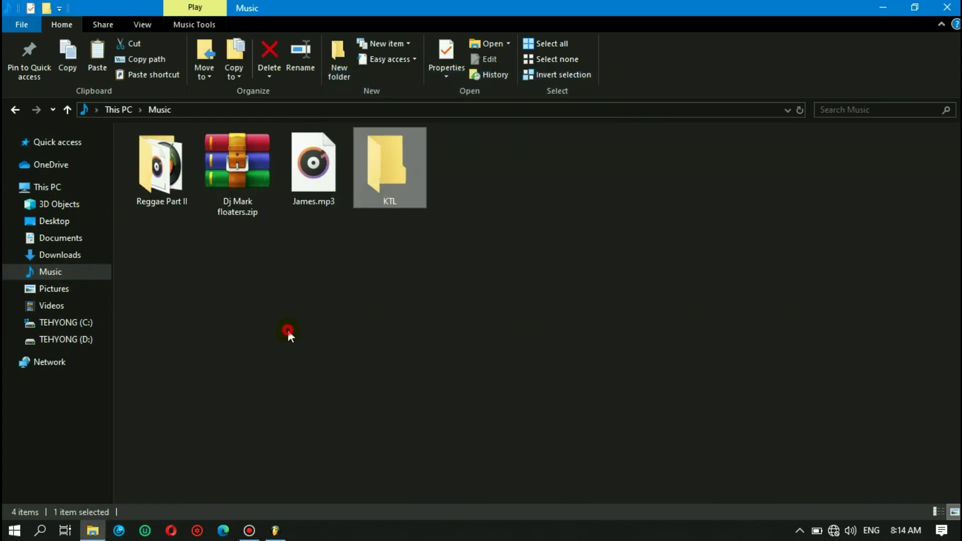
{"action": "left_click", "coordinate": [171, 201]}
- Delete the Reggae Part II folder from Music and select the KTL folder
{"action": "key", "text": "shift+F10"}
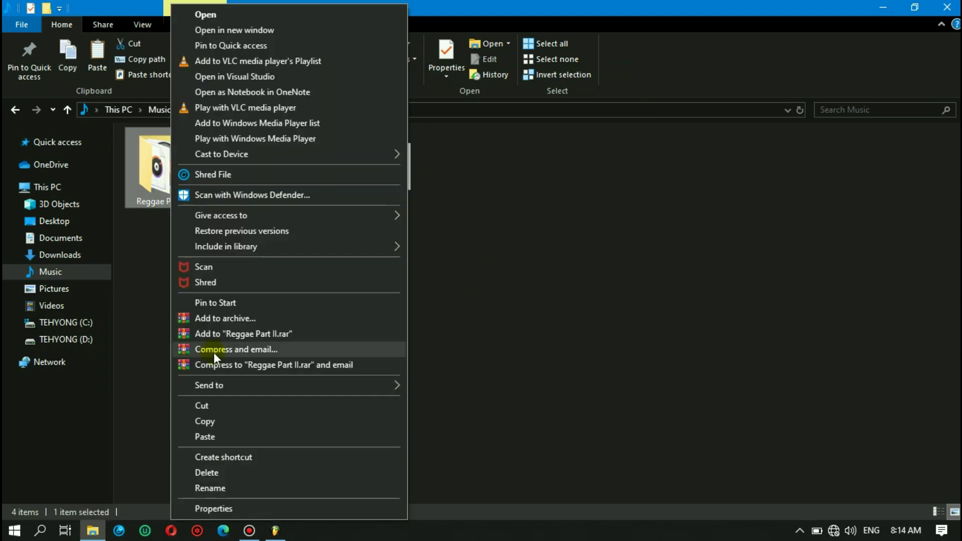
{"action": "left_click", "coordinate": [209, 471]}
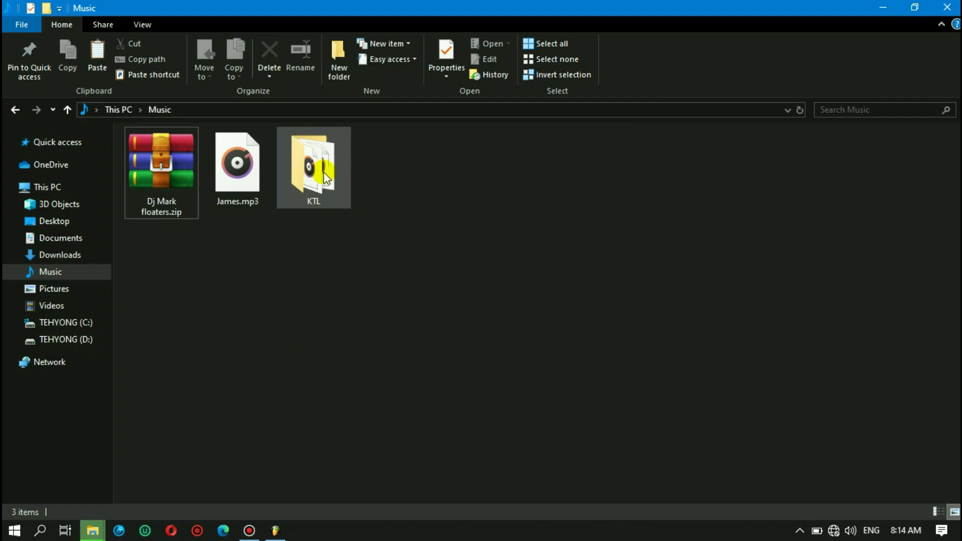
{"action": "left_click", "coordinate": [325, 179]}
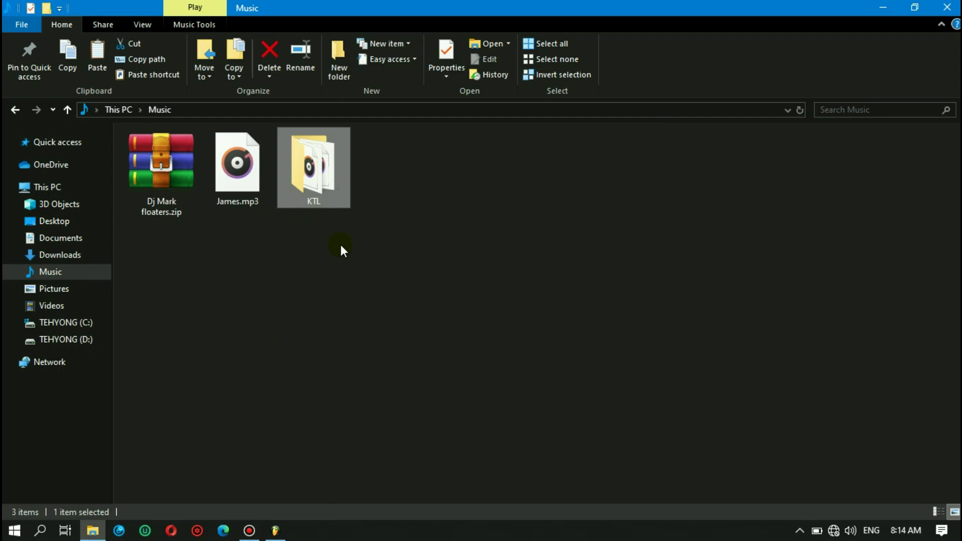
{"action": "left_click", "coordinate": [326, 198]}
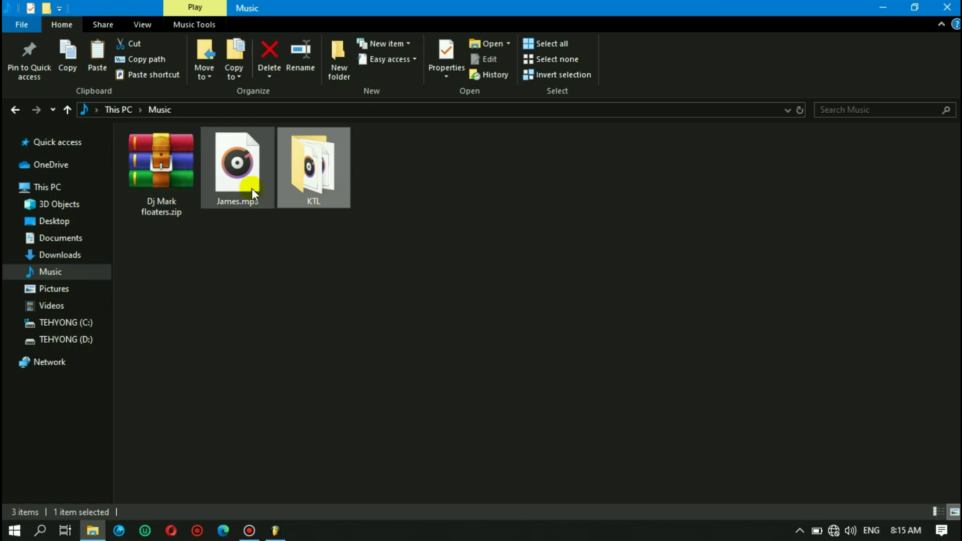
{"action": "mouse_move", "coordinate": [302, 183]}
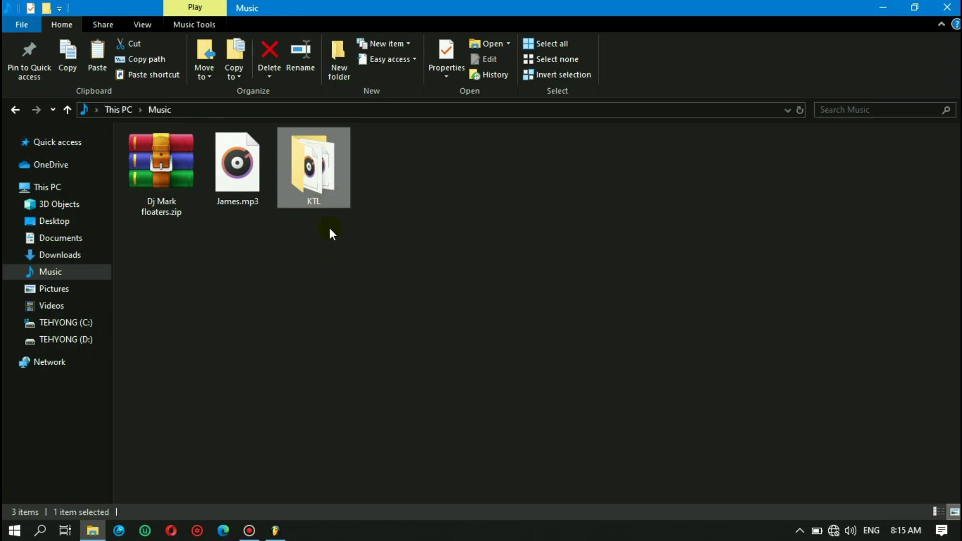
{"action": "right_click", "coordinate": [317, 186]}
{"action": "left_click", "coordinate": [276, 301]}
- Set up KTL as a ZIP archive named KTL.zip and give it a password
{"action": "right_click", "coordinate": [315, 178]}
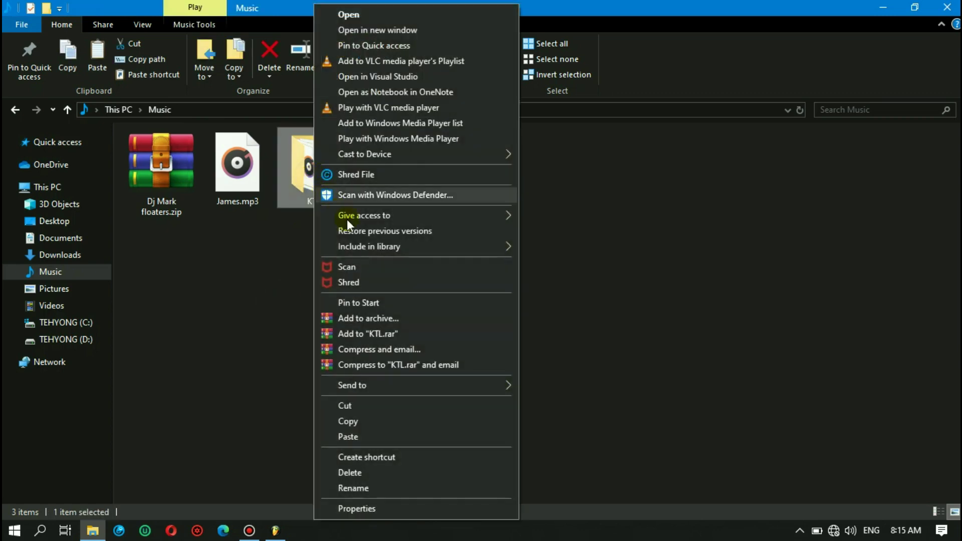
{"action": "left_click", "coordinate": [365, 320]}
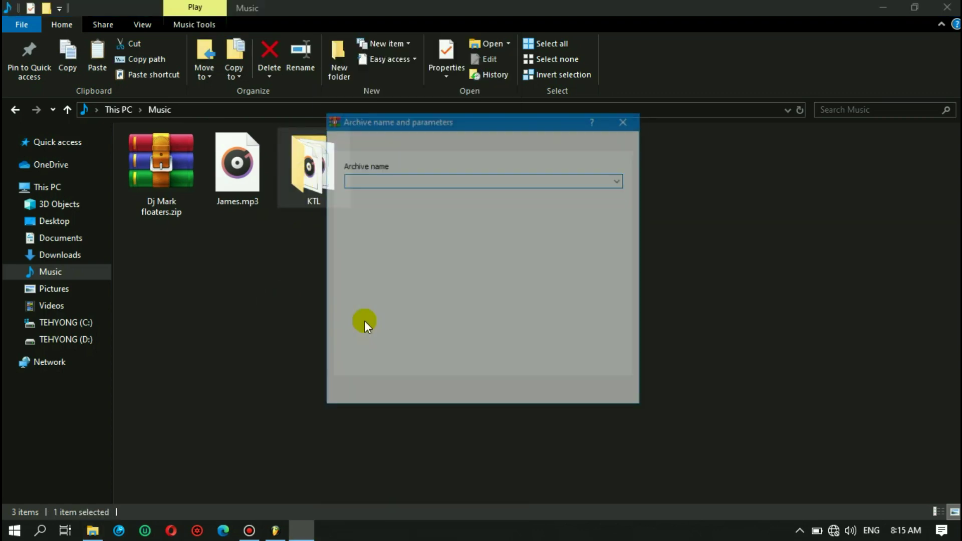
{"action": "left_click", "coordinate": [429, 249]}
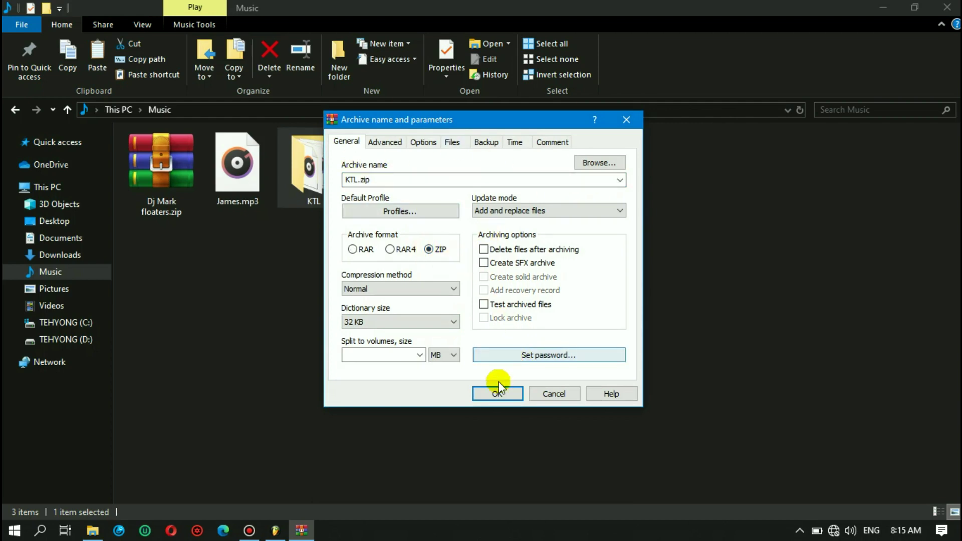
{"action": "left_click", "coordinate": [513, 354]}
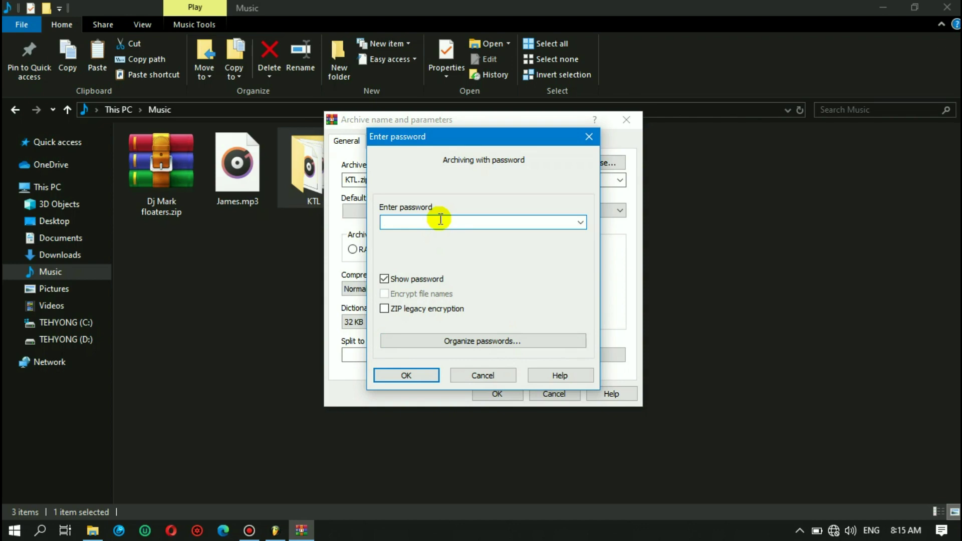
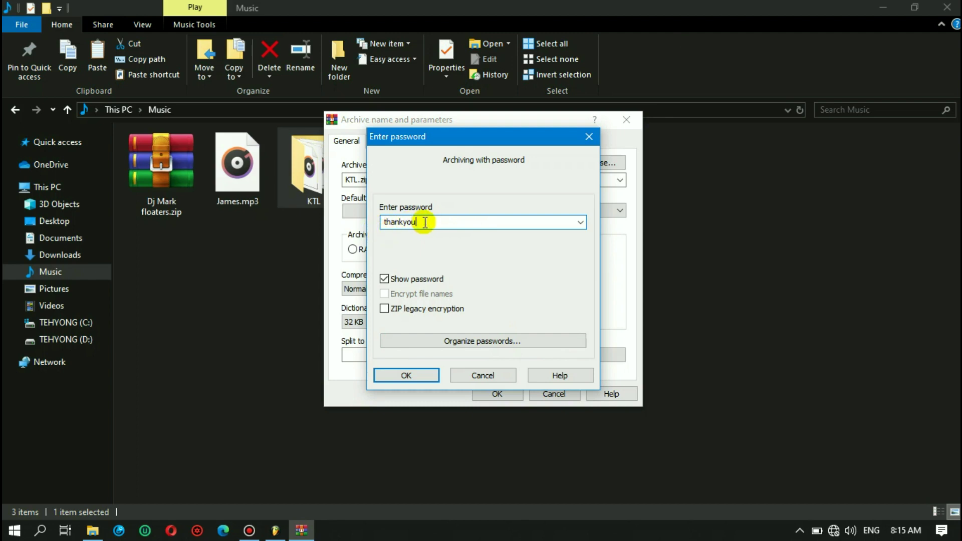
{"action": "left_click", "coordinate": [414, 377]}
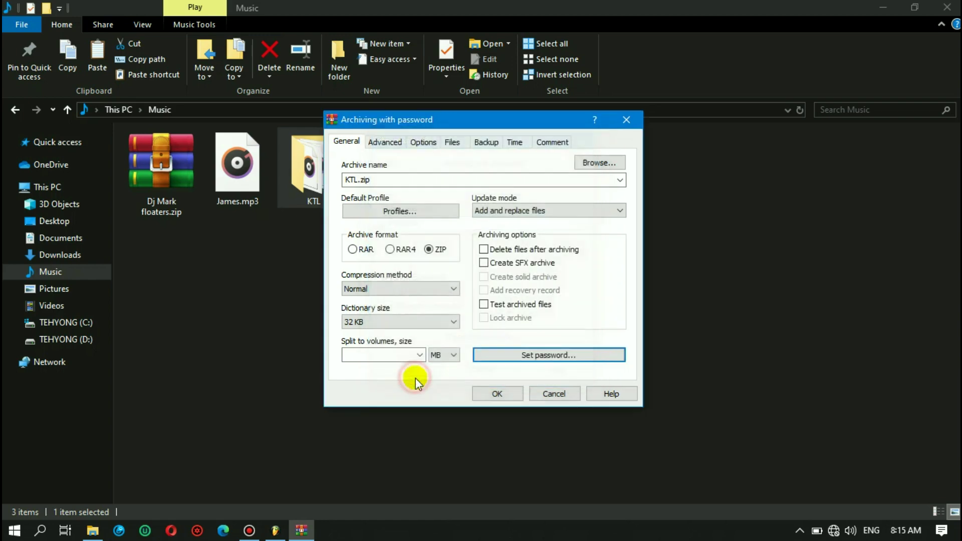
- Create KTL.zip, refresh the Music listing, and minimize File Explorer to the desktop
{"action": "left_click", "coordinate": [504, 397]}
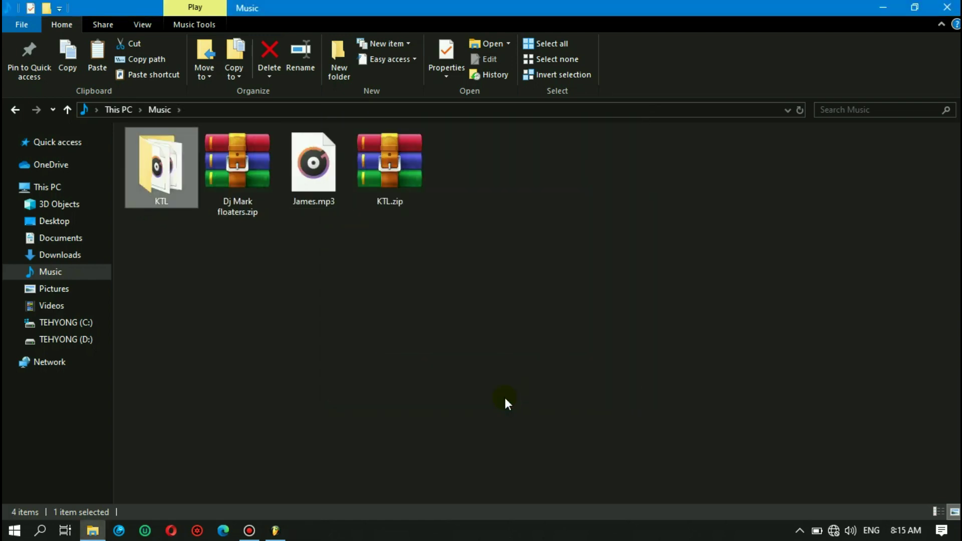
{"action": "right_click", "coordinate": [511, 245]}
{"action": "left_click", "coordinate": [551, 302]}
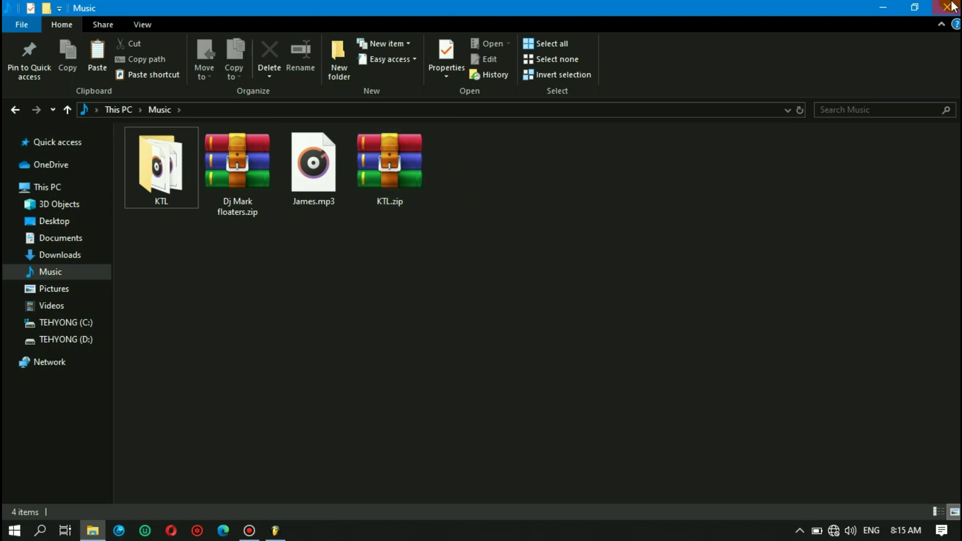
{"action": "left_click", "coordinate": [879, 9]}
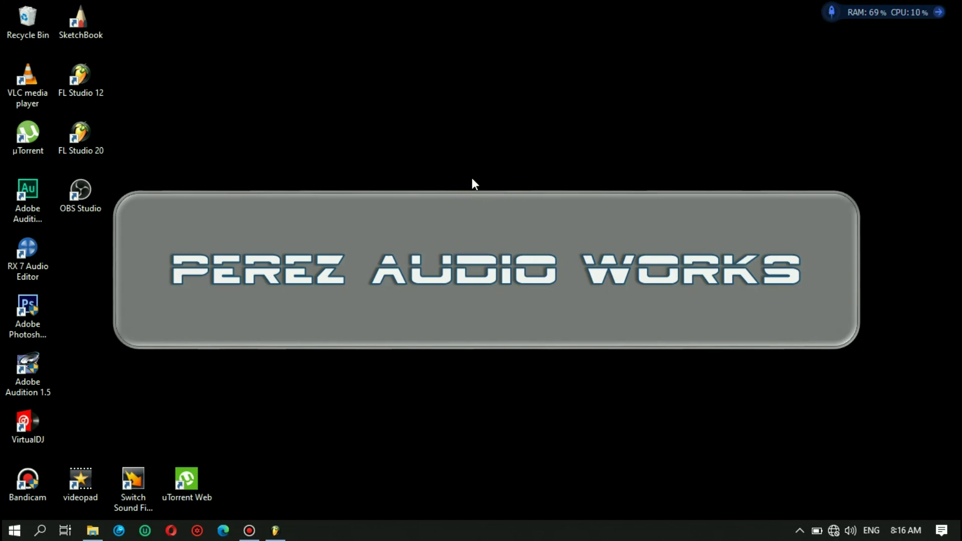
{"action": "left_click", "coordinate": [249, 530]}
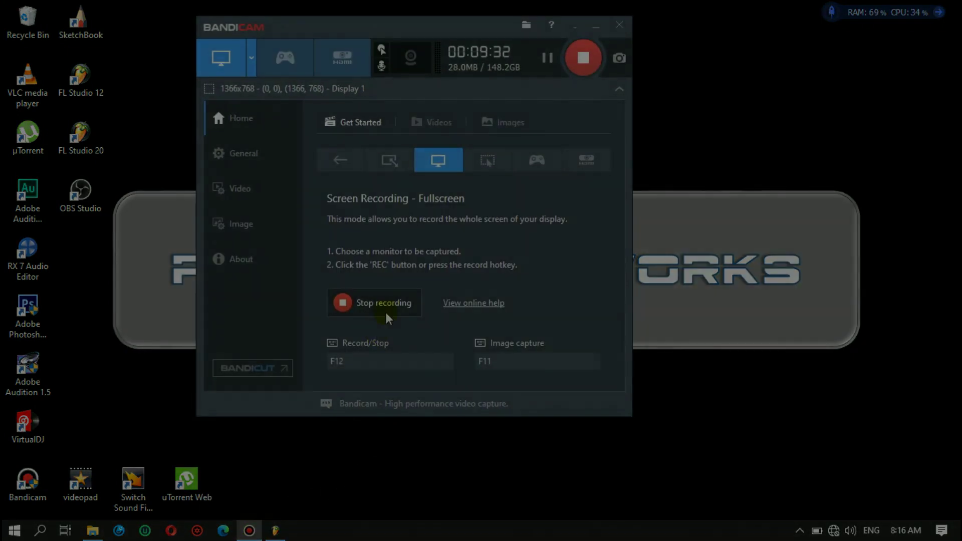